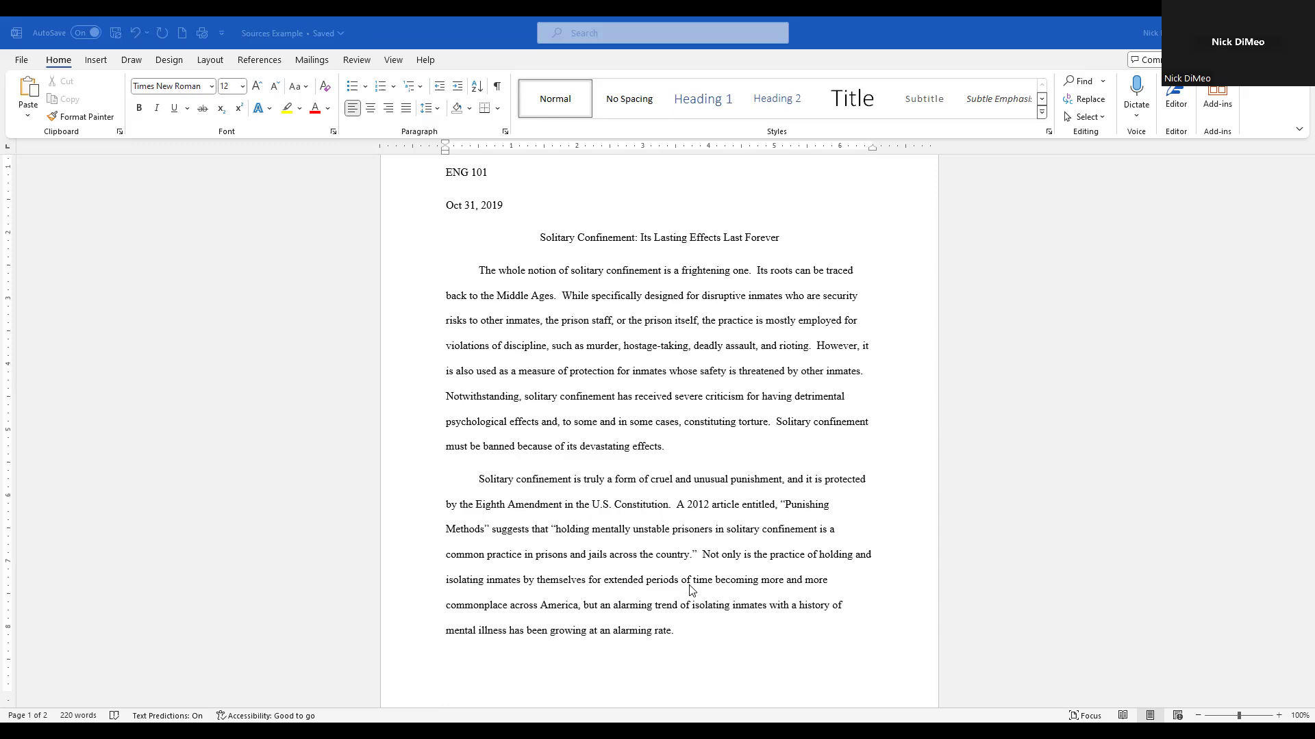
- Switch from the Word essay to the "Punishing Methods" record on EBSCOhost in the browser and open its PDF full text
scroll(690, 589, "up", 1)
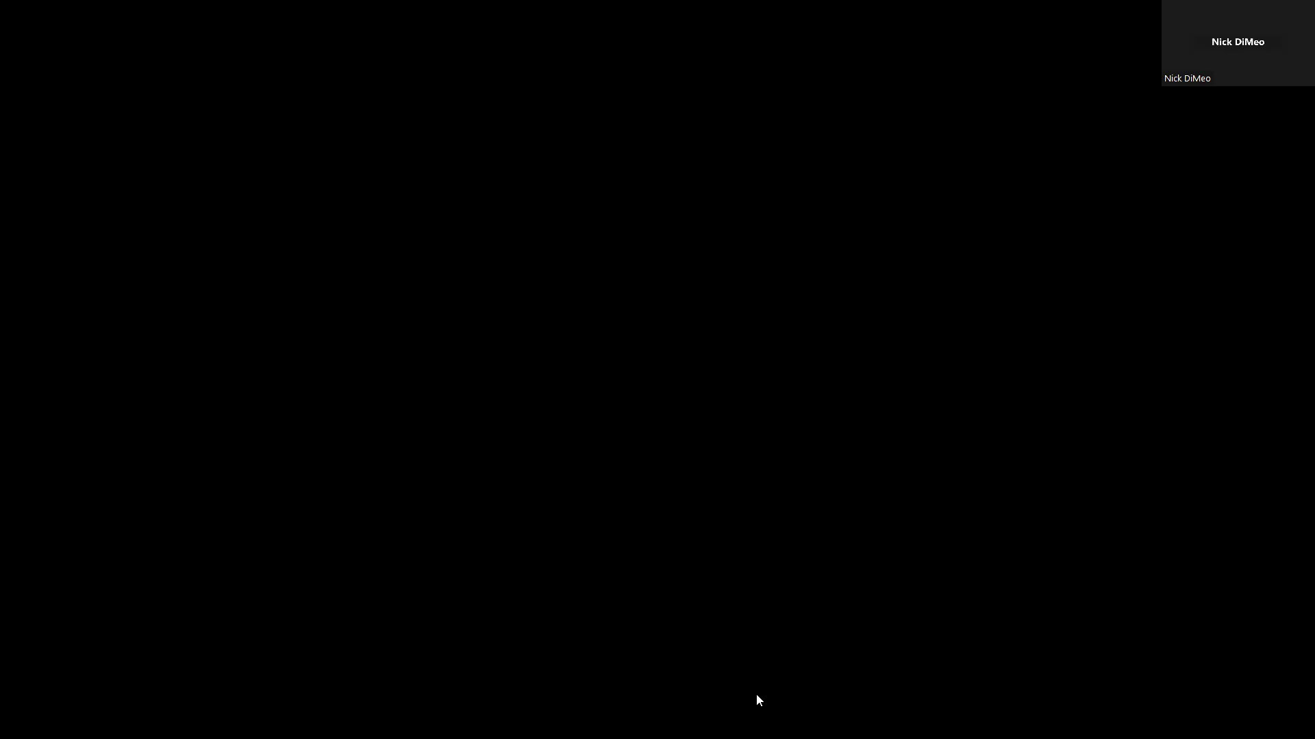
scroll(533, 352, "down", 2)
scroll(533, 353, "up", 2)
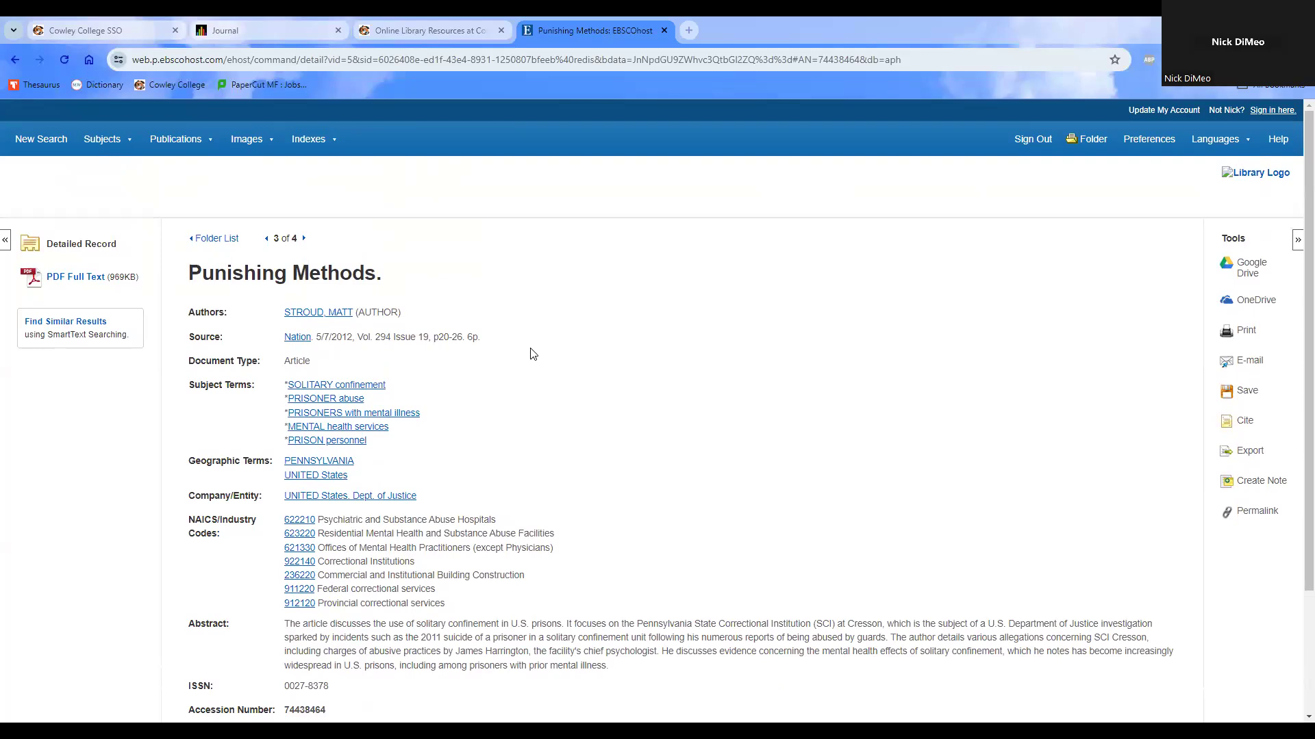
scroll(530, 381, "down", 5)
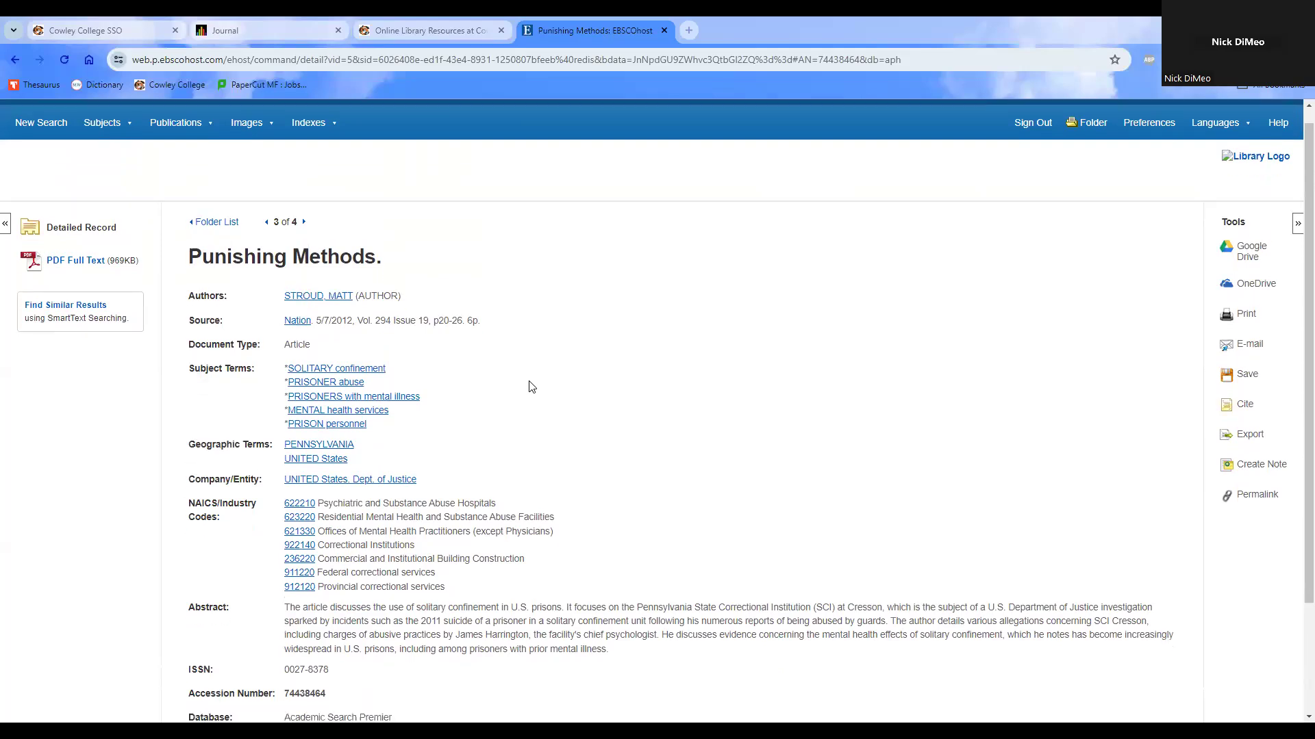
scroll(529, 381, "up", 5)
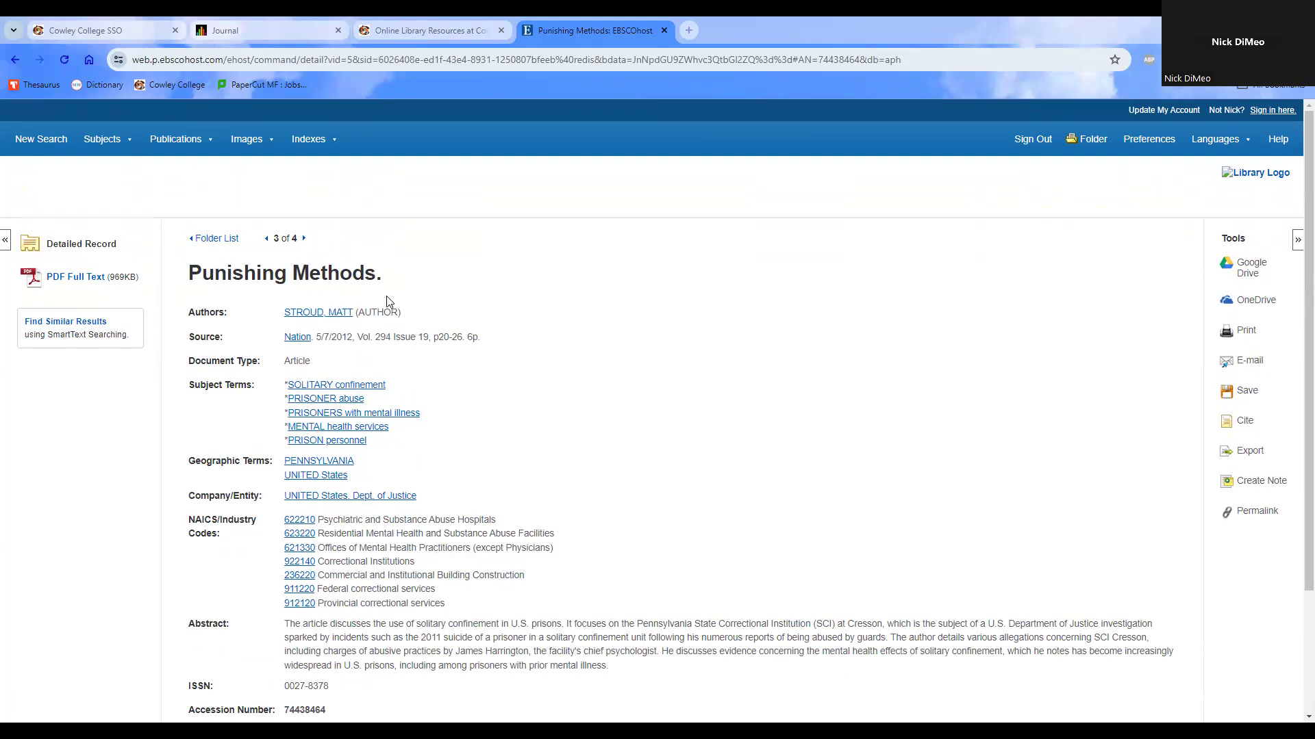
left_click(82, 283)
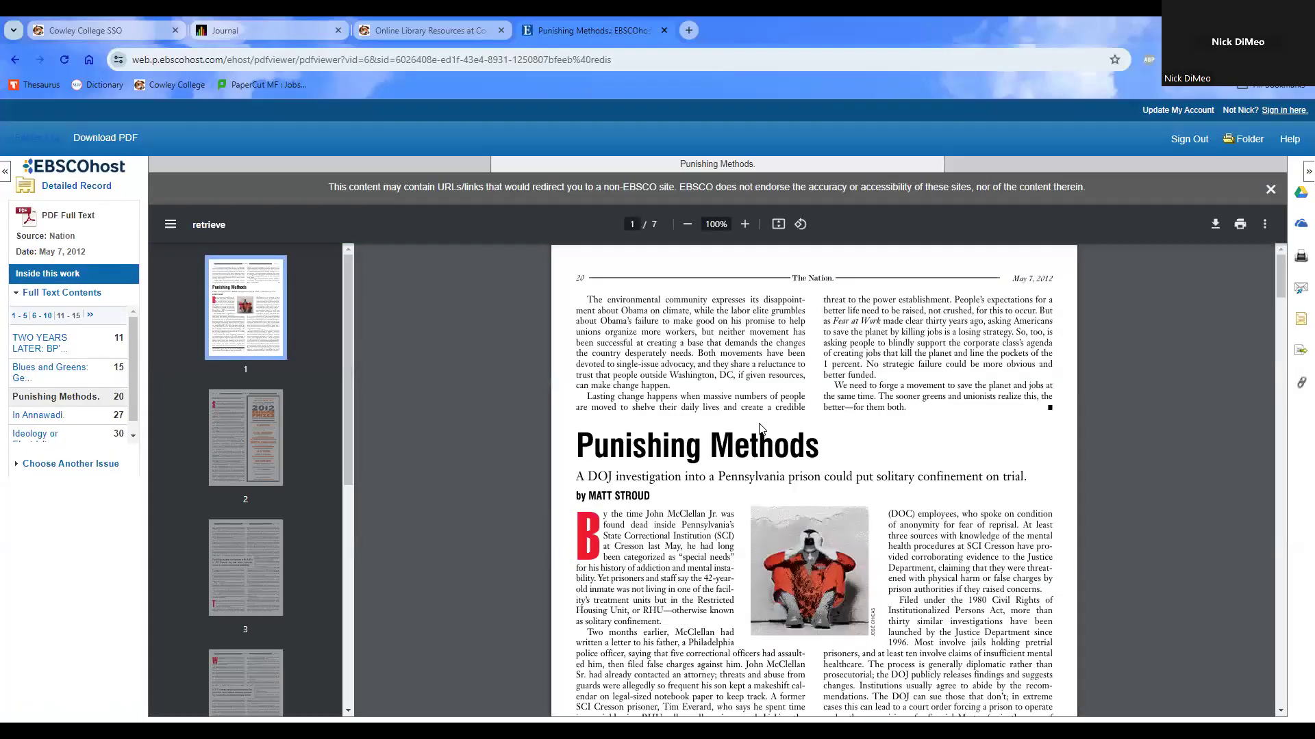
- Examine the first page of the "Punishing Methods" PDF, including its title, byline, date and the closing paragraph on solitary confinement
scroll(760, 429, "down", 1)
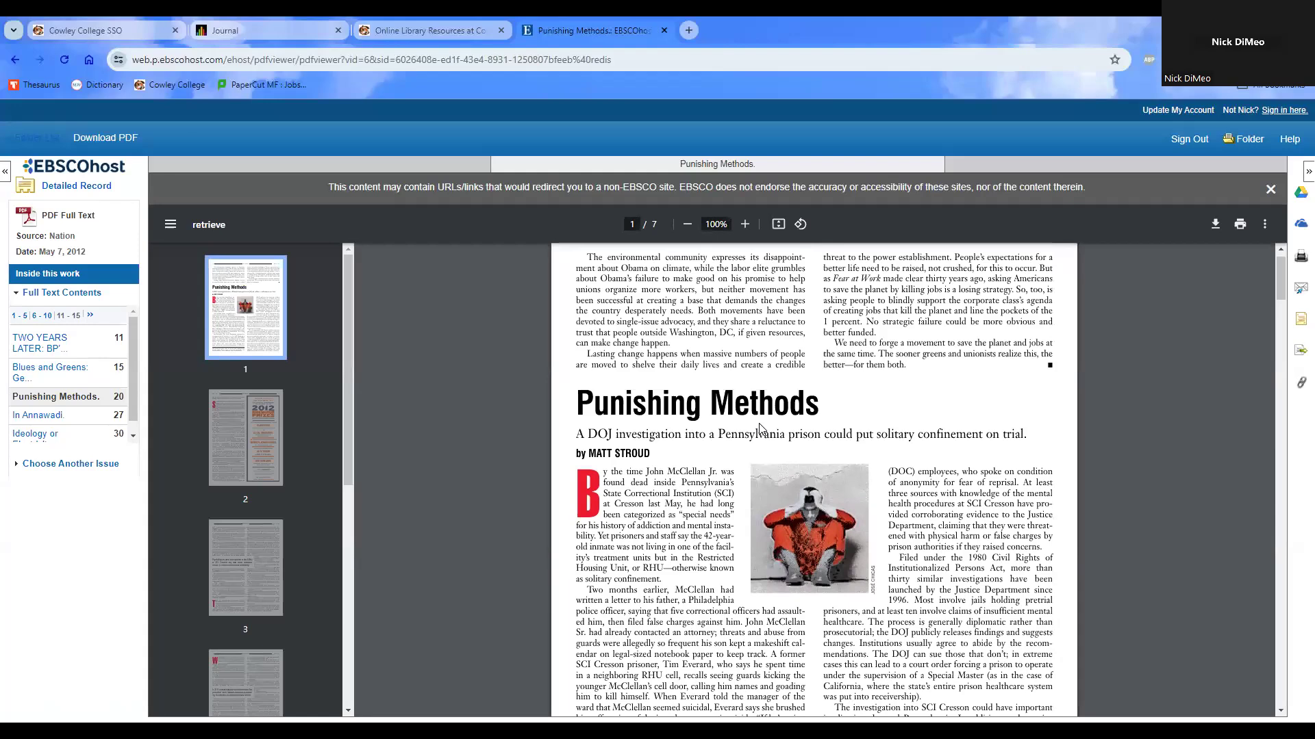
scroll(761, 429, "up", 1)
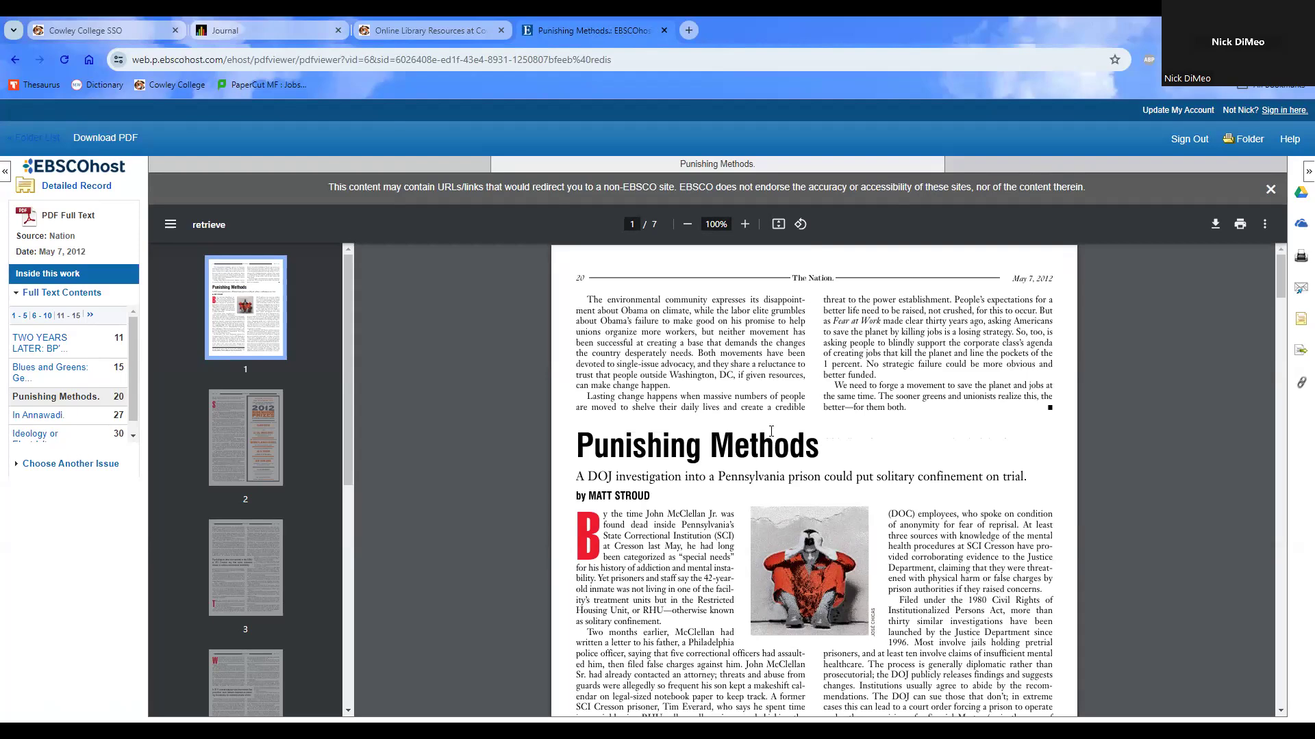
scroll(730, 433, "down", 5)
scroll(732, 429, "up", 5)
scroll(786, 348, "down", 6)
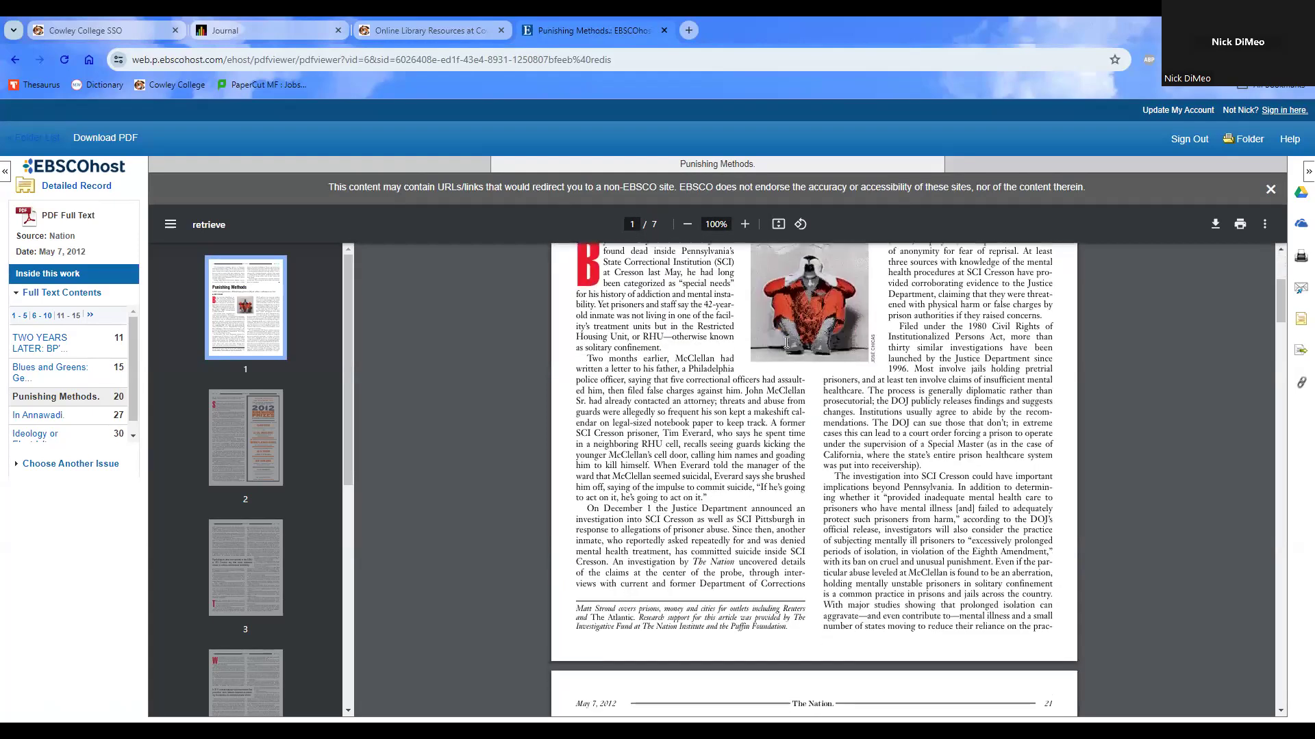
scroll(787, 343, "up", 5)
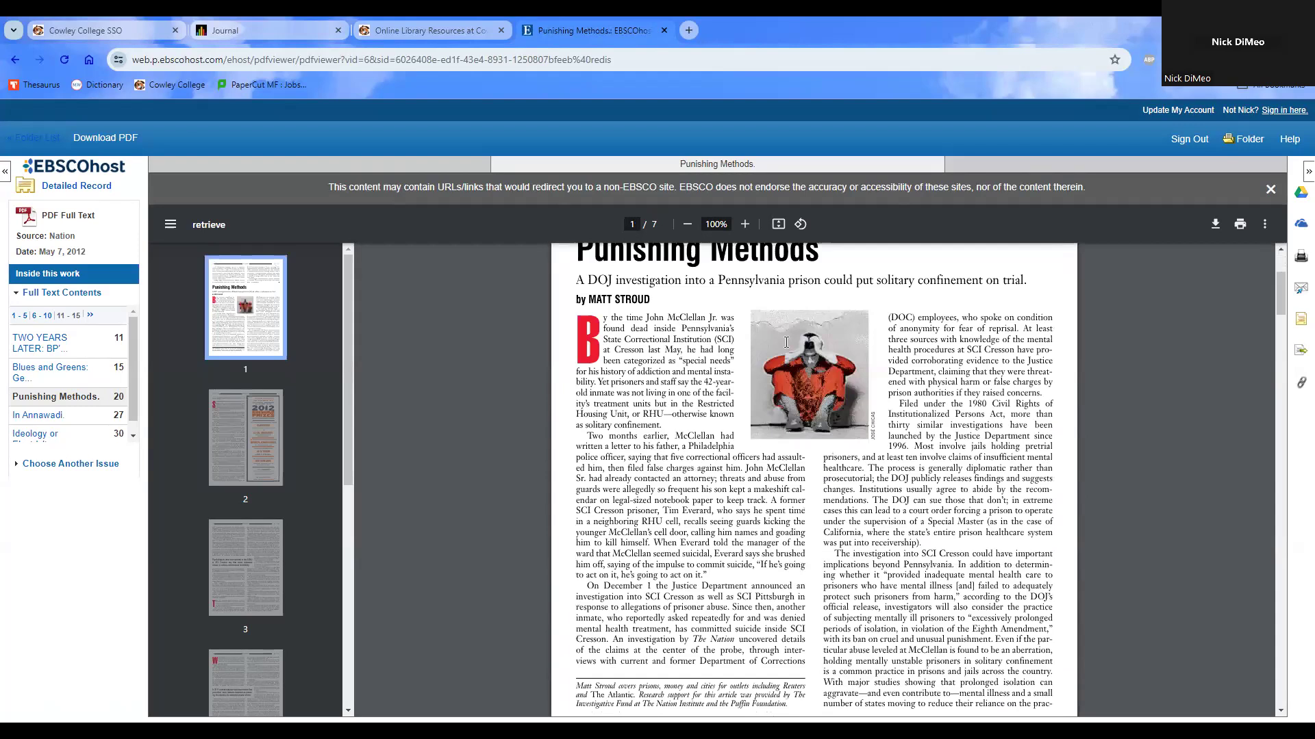
scroll(786, 342, "up", 3)
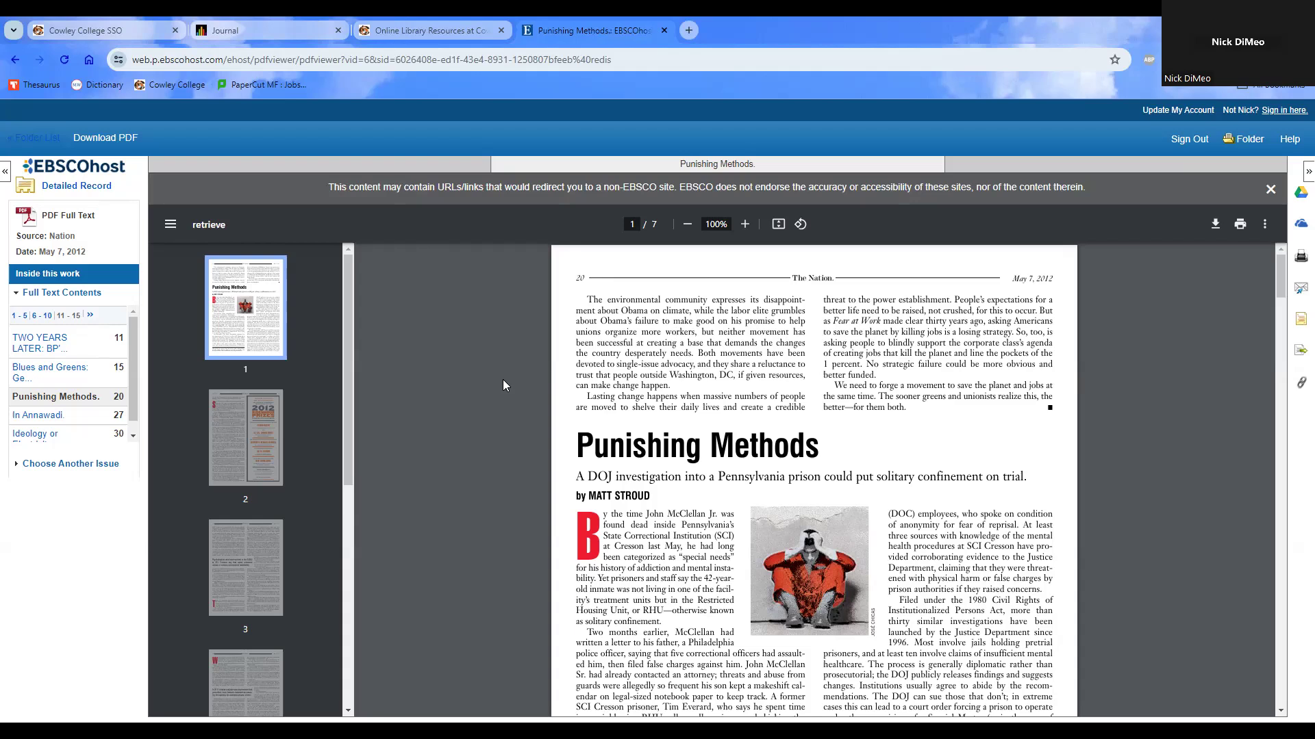
scroll(686, 574, "down", 4)
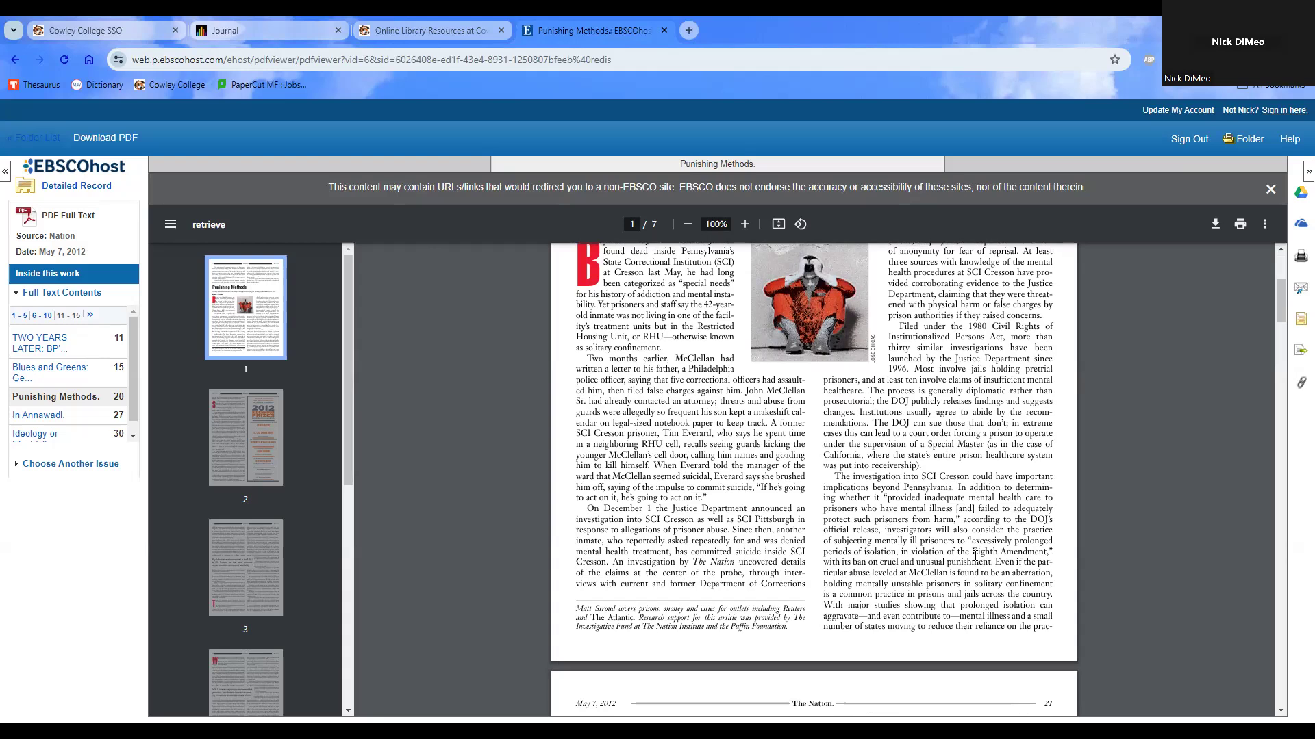
scroll(864, 552, "up", 4)
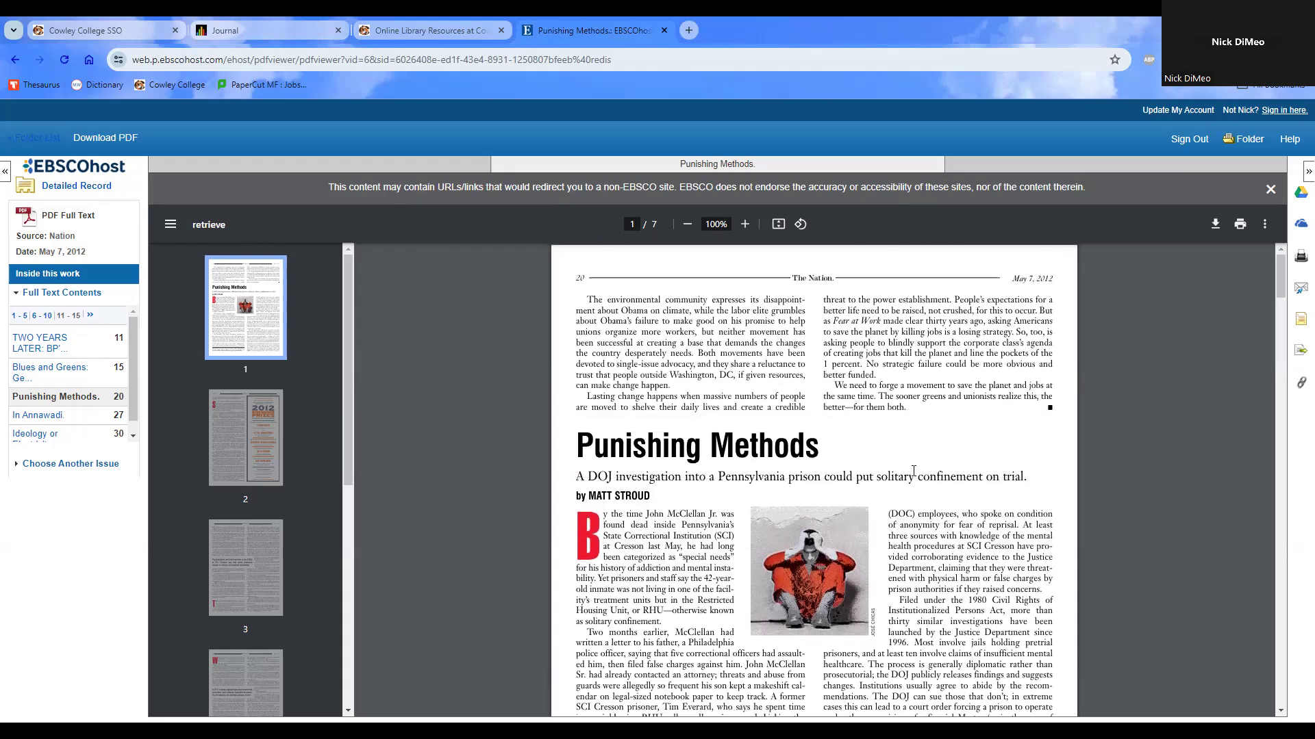
scroll(977, 507, "down", 2)
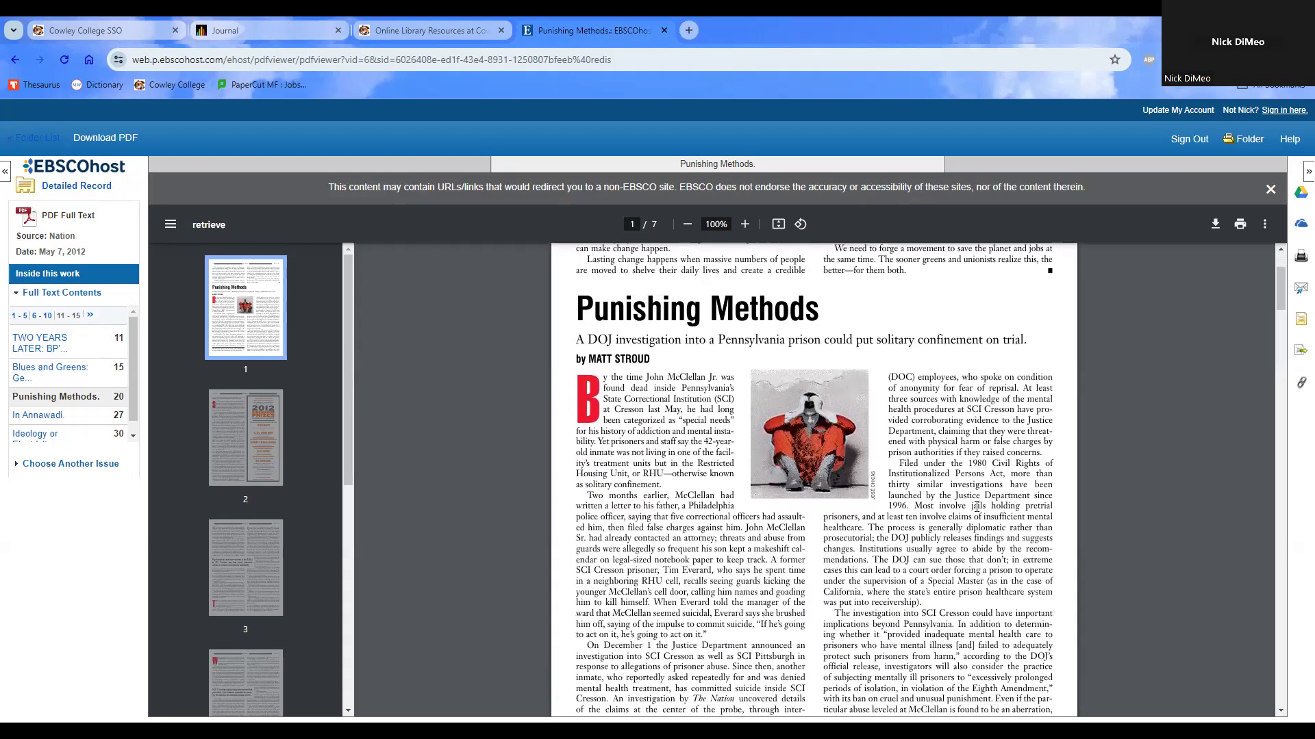
scroll(977, 507, "down", 3)
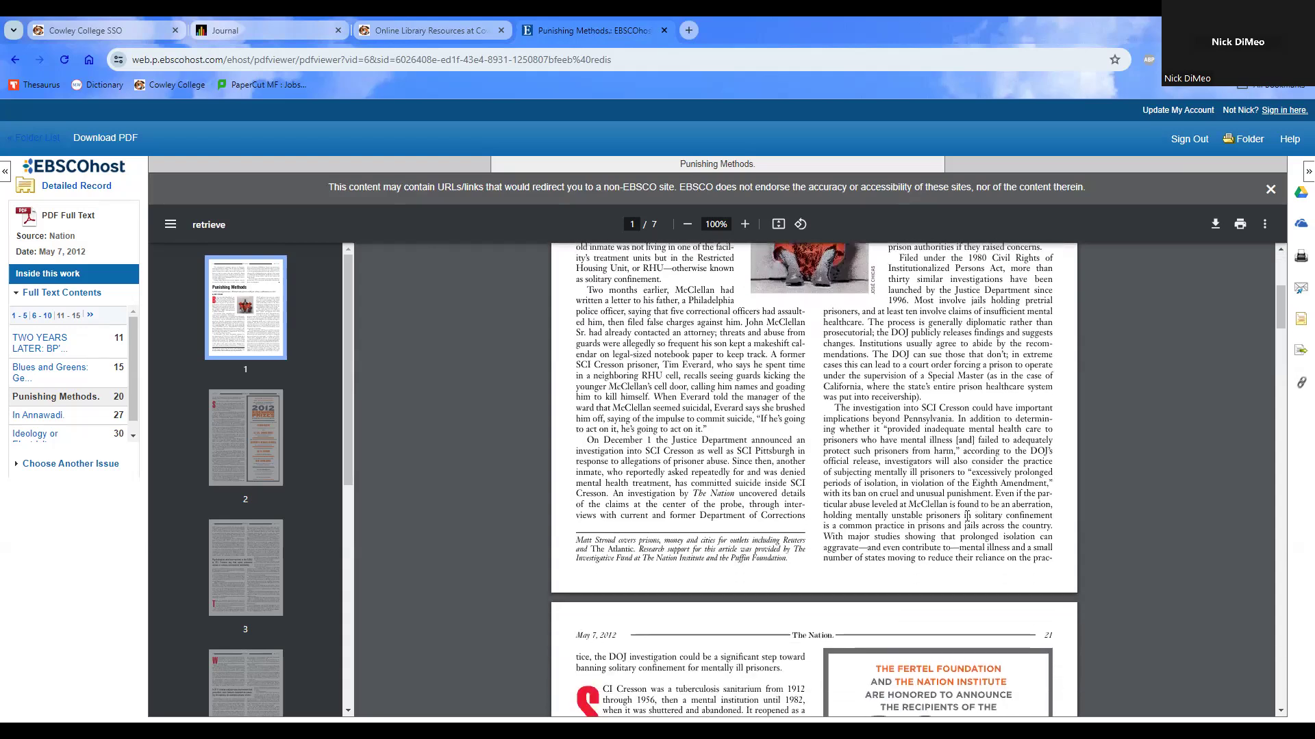
scroll(955, 499, "up", 3)
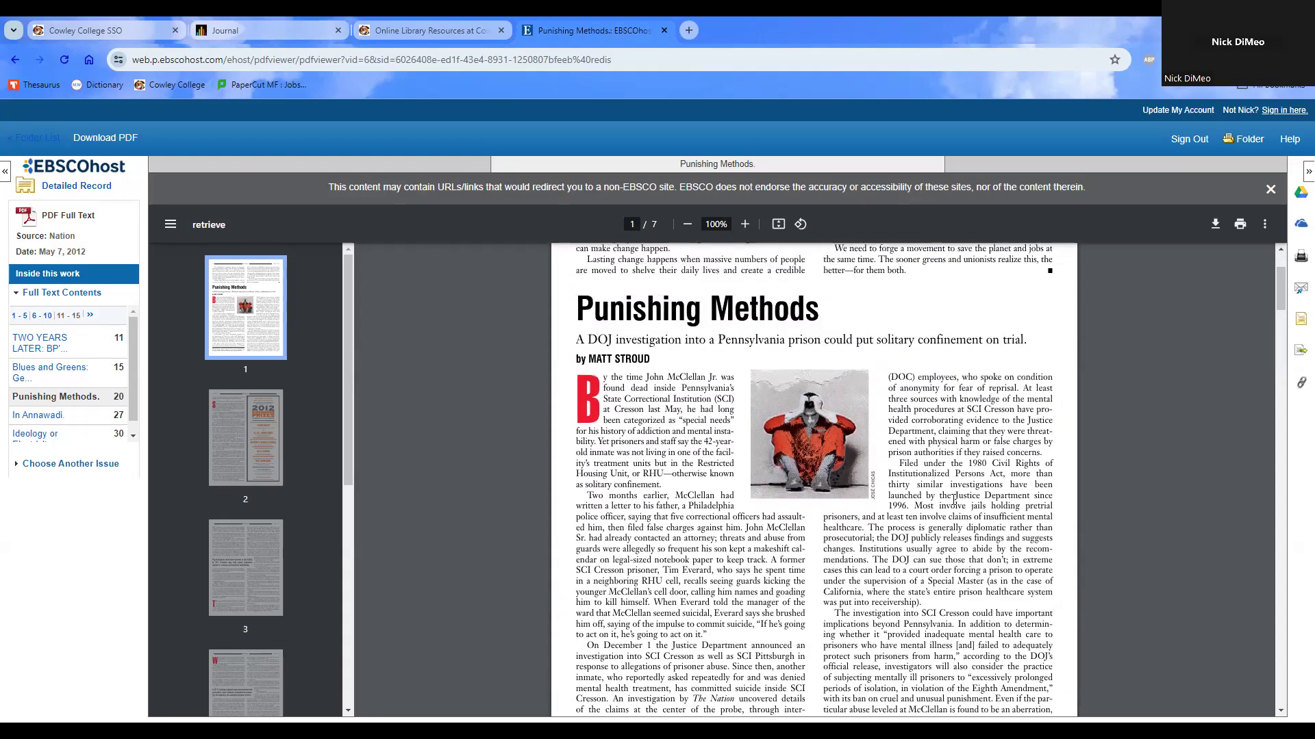
scroll(955, 500, "down", 1)
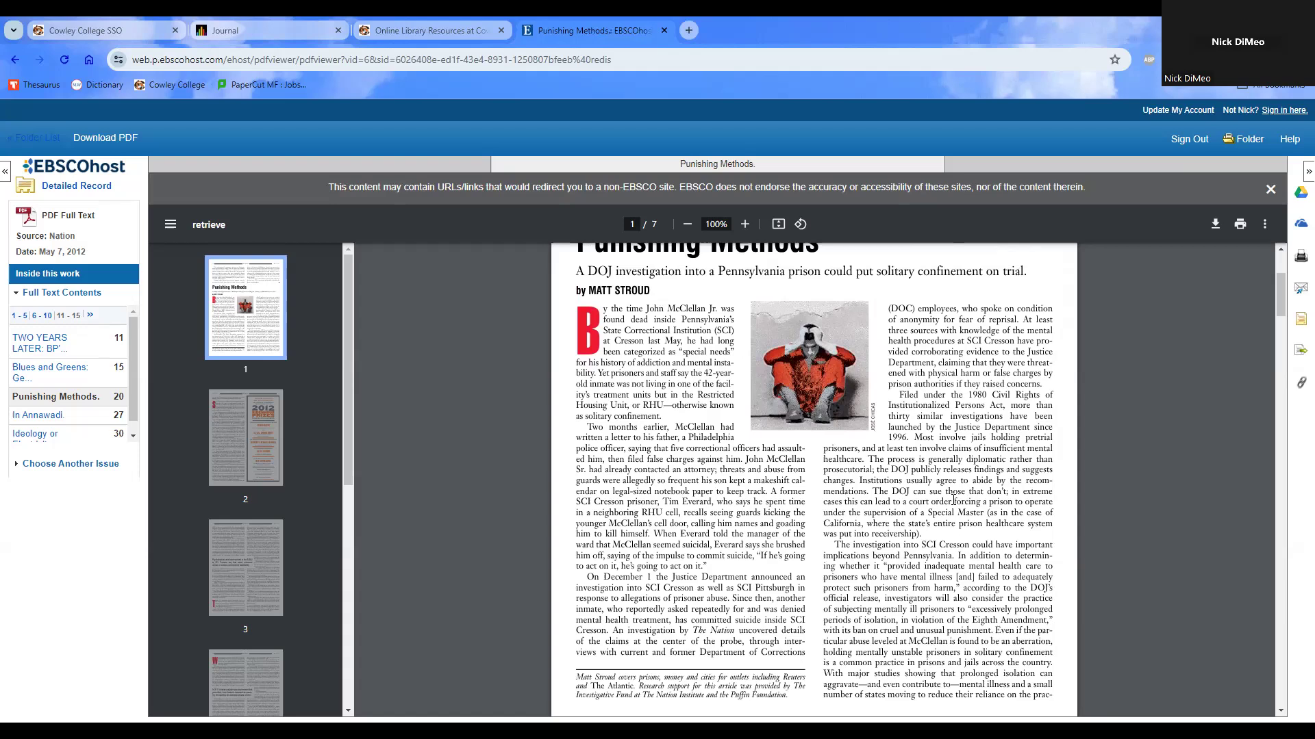
scroll(954, 500, "down", 2)
scroll(680, 334, "up", 5)
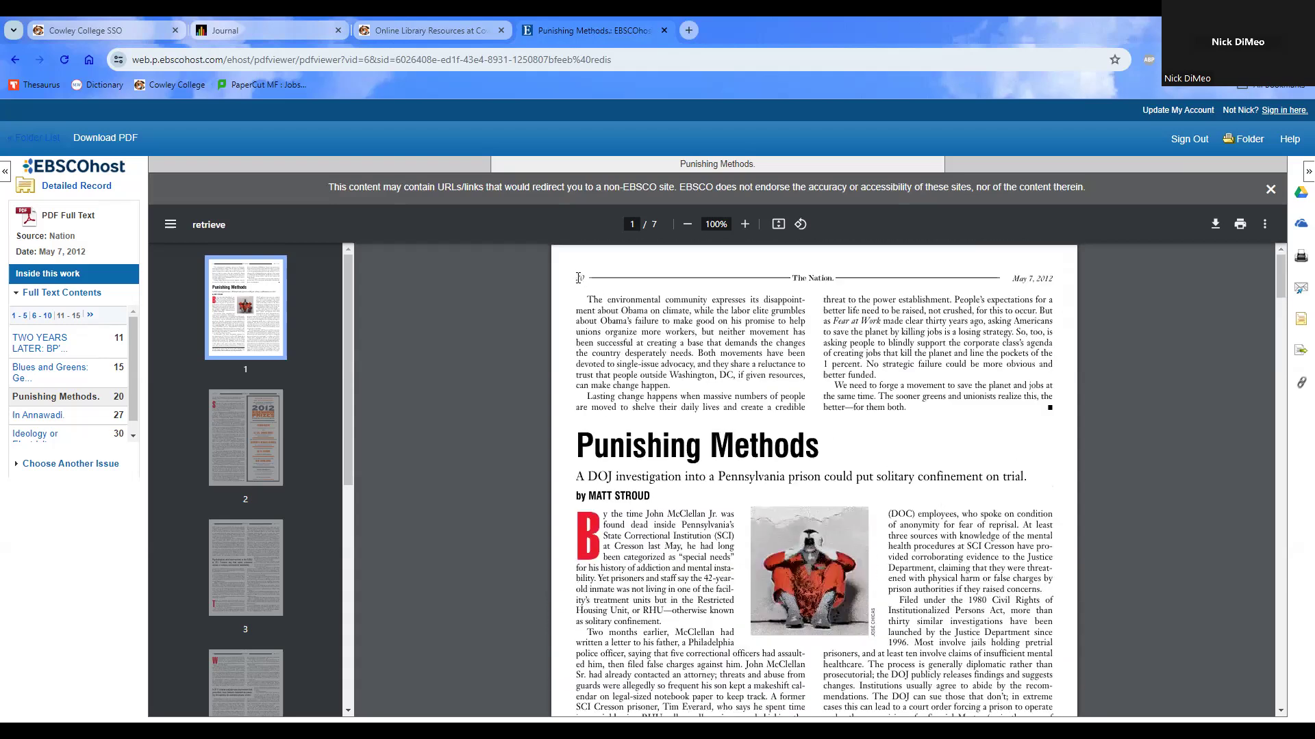
- Check the printed page numbers in the headers of the article's first and second pages
left_click_drag(575, 279, 585, 280)
left_click(608, 298)
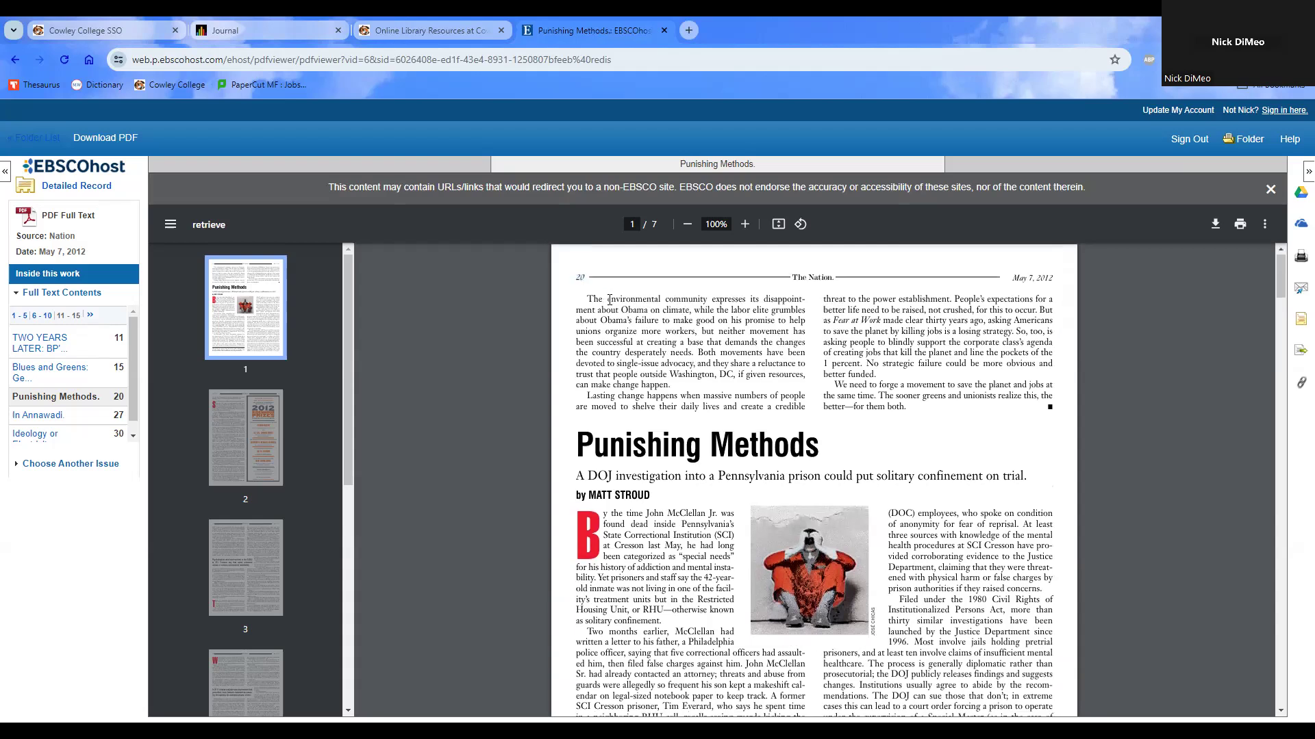
scroll(608, 299, "down", 10)
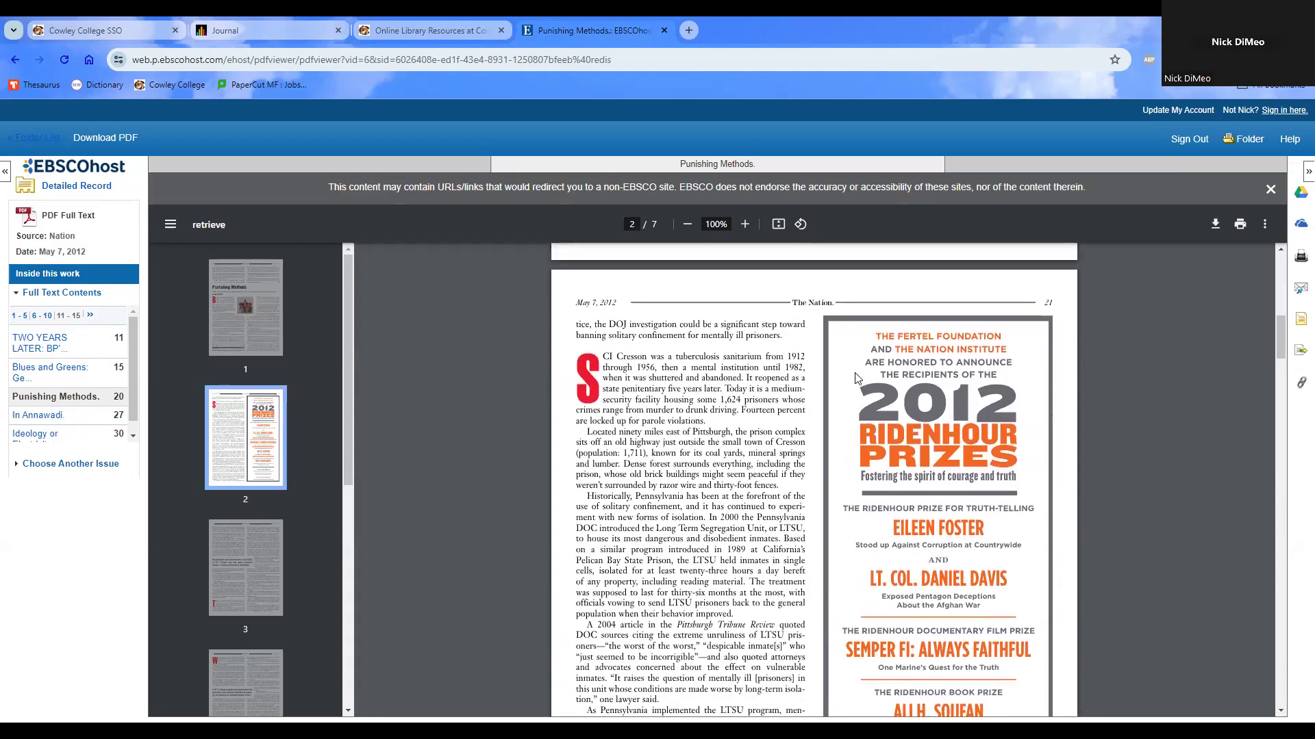
scroll(855, 379, "up", 2)
scroll(849, 419, "up", 2)
scroll(849, 420, "up", 6)
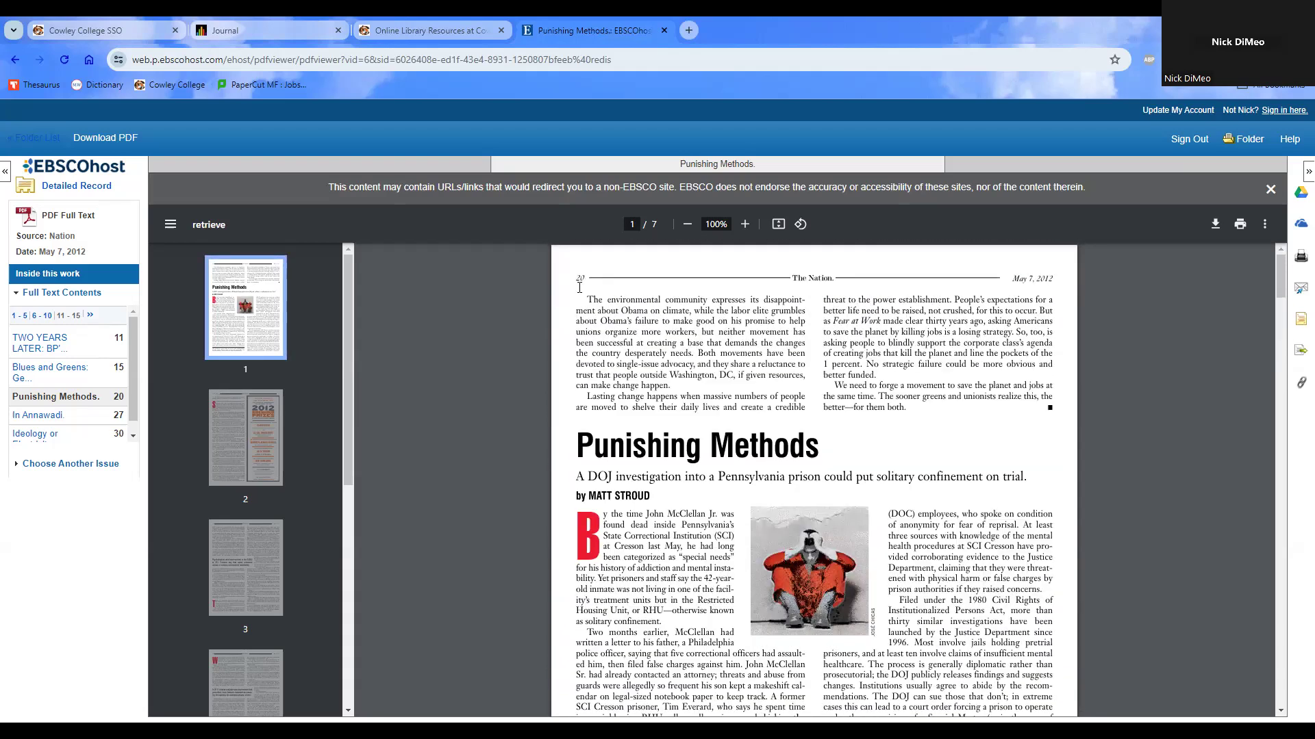
- Highlight the passage about holding mentally unstable prisoners in solitary confinement, near the end of the article's first page
scroll(912, 455, "down", 3)
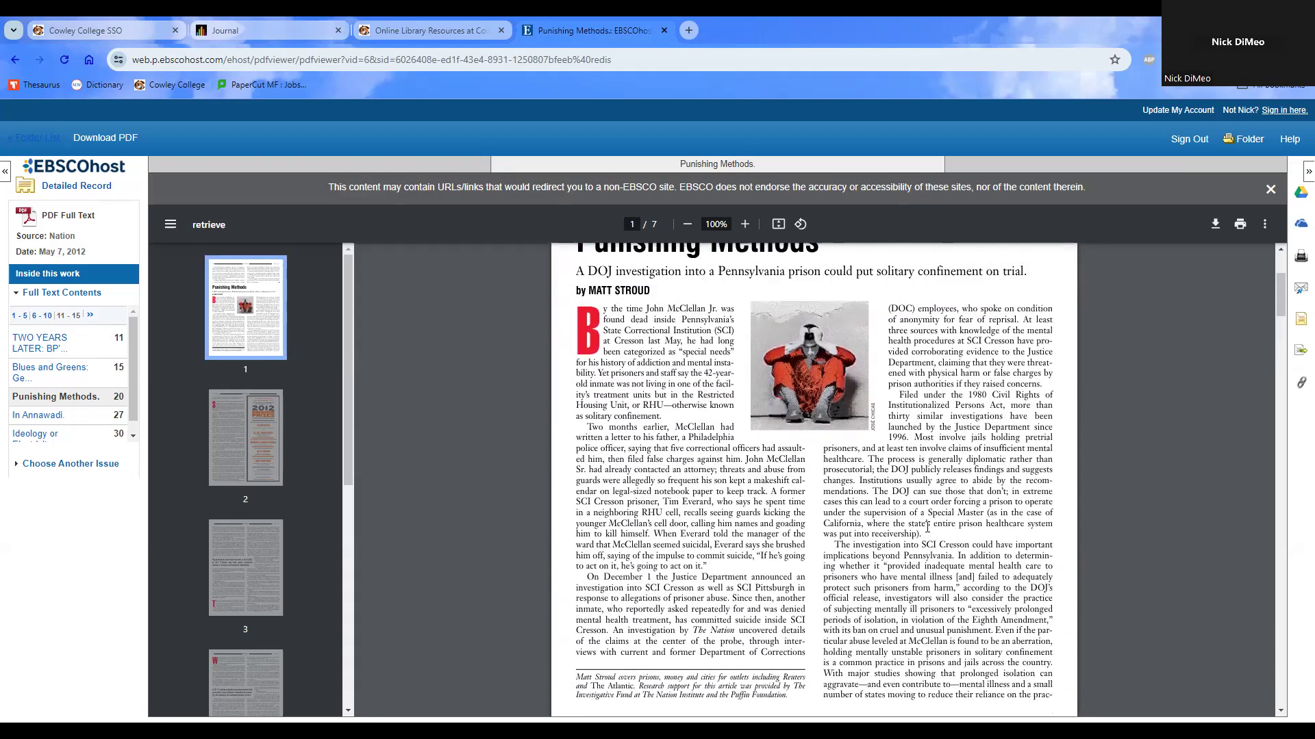
scroll(928, 528, "down", 1)
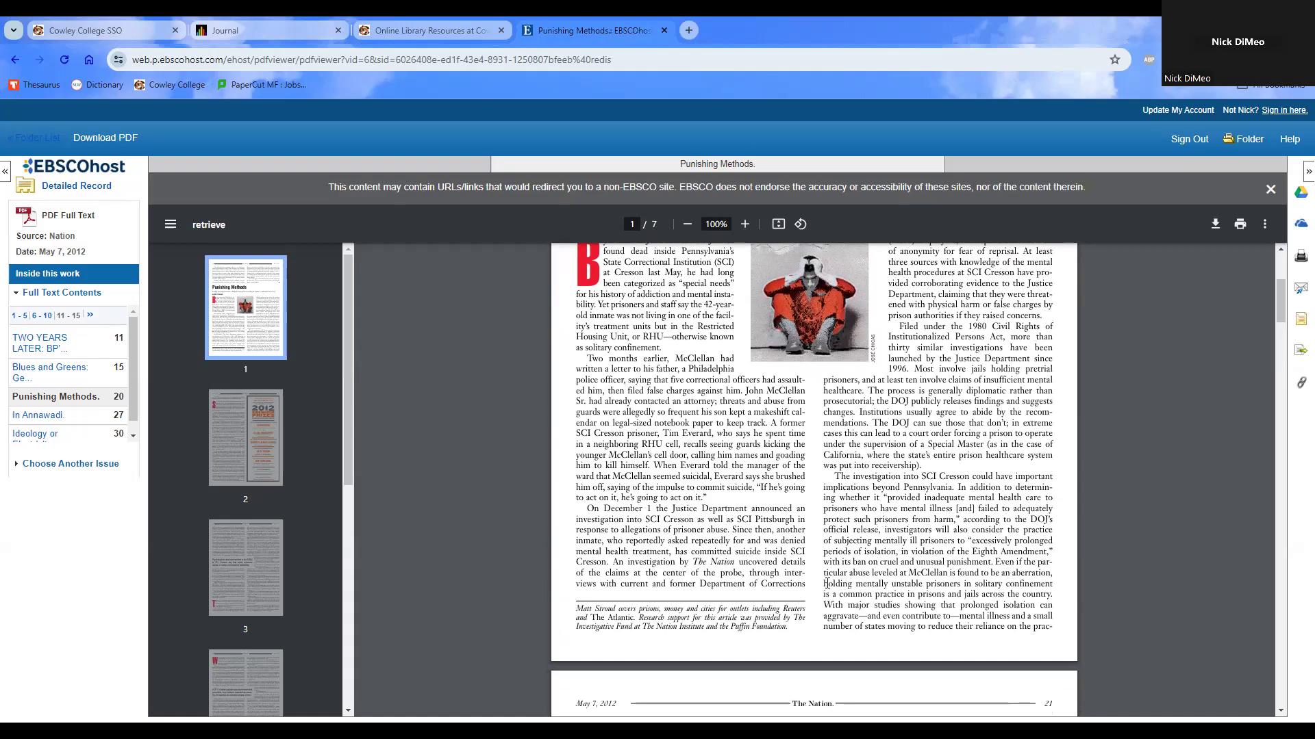
left_click_drag(825, 583, 1048, 600)
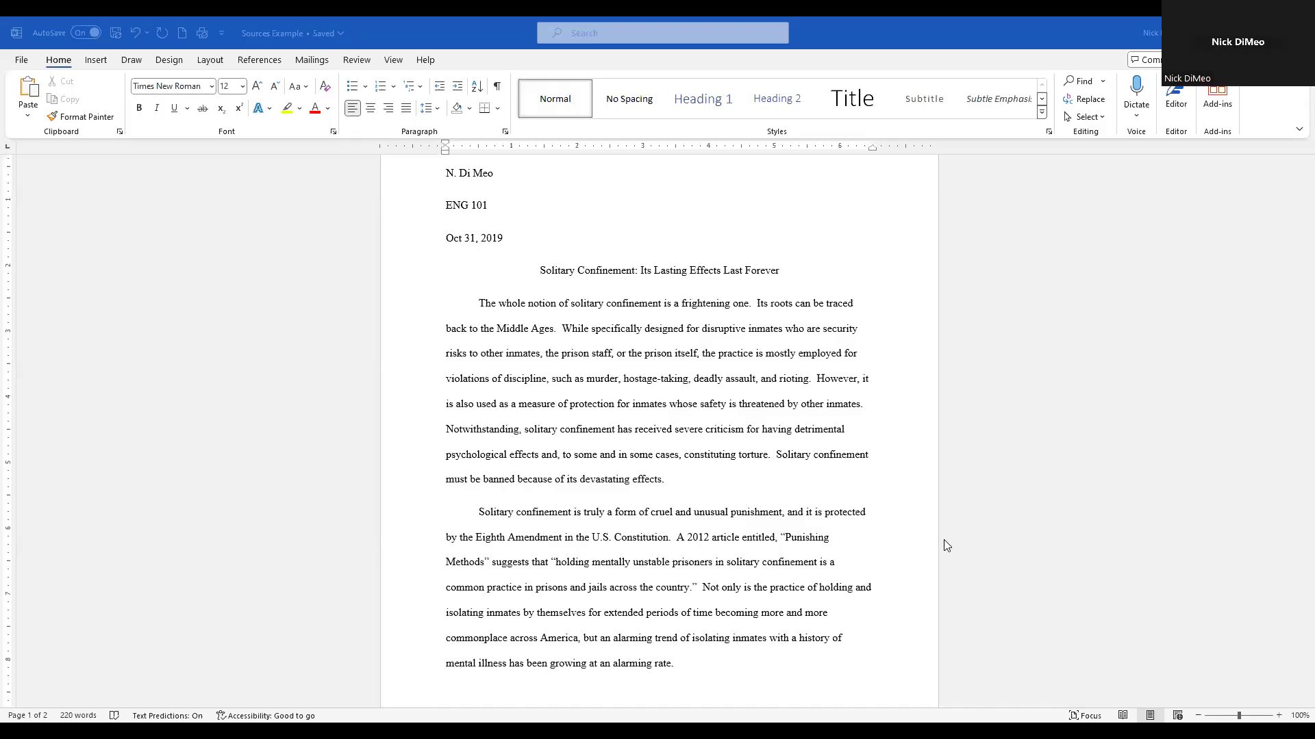
- Switch back to the Word essay and review the second paragraph's quotation and the Works Cited page
left_click(945, 546)
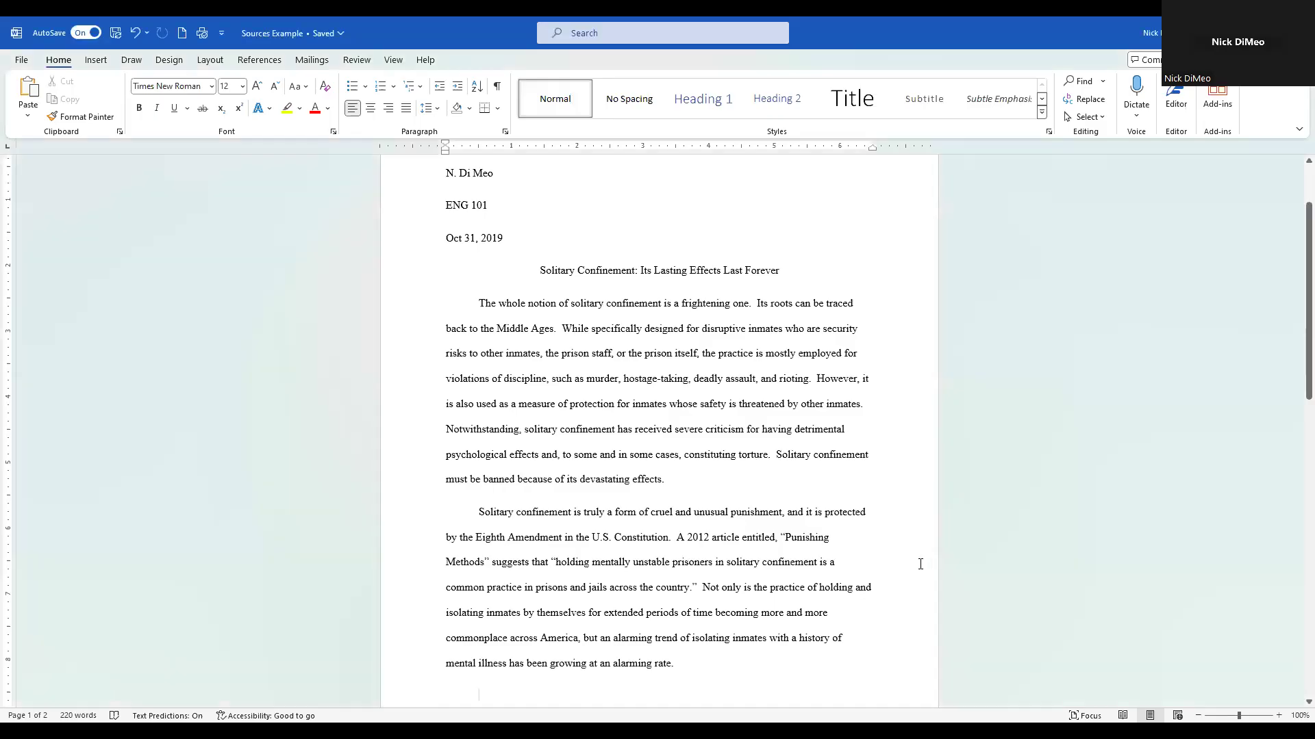
scroll(548, 479, "down", 2)
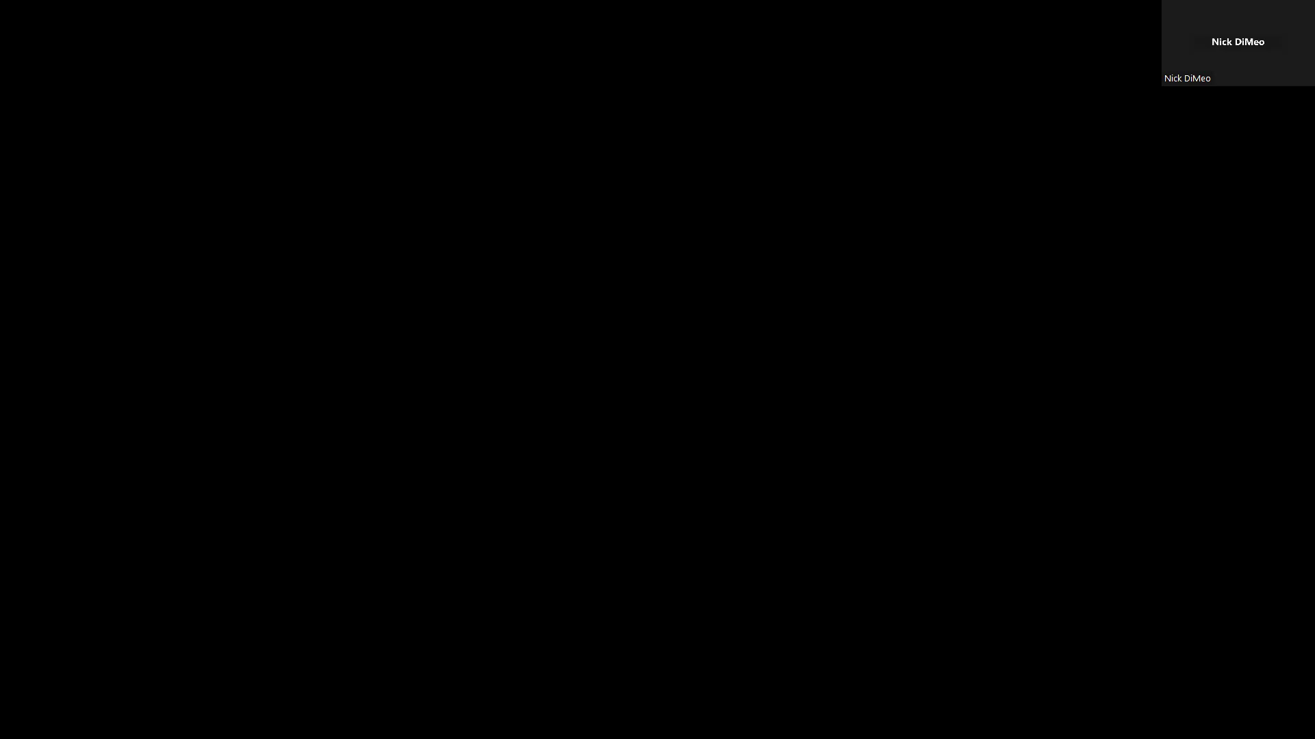
scroll(1007, 570, "down", 1)
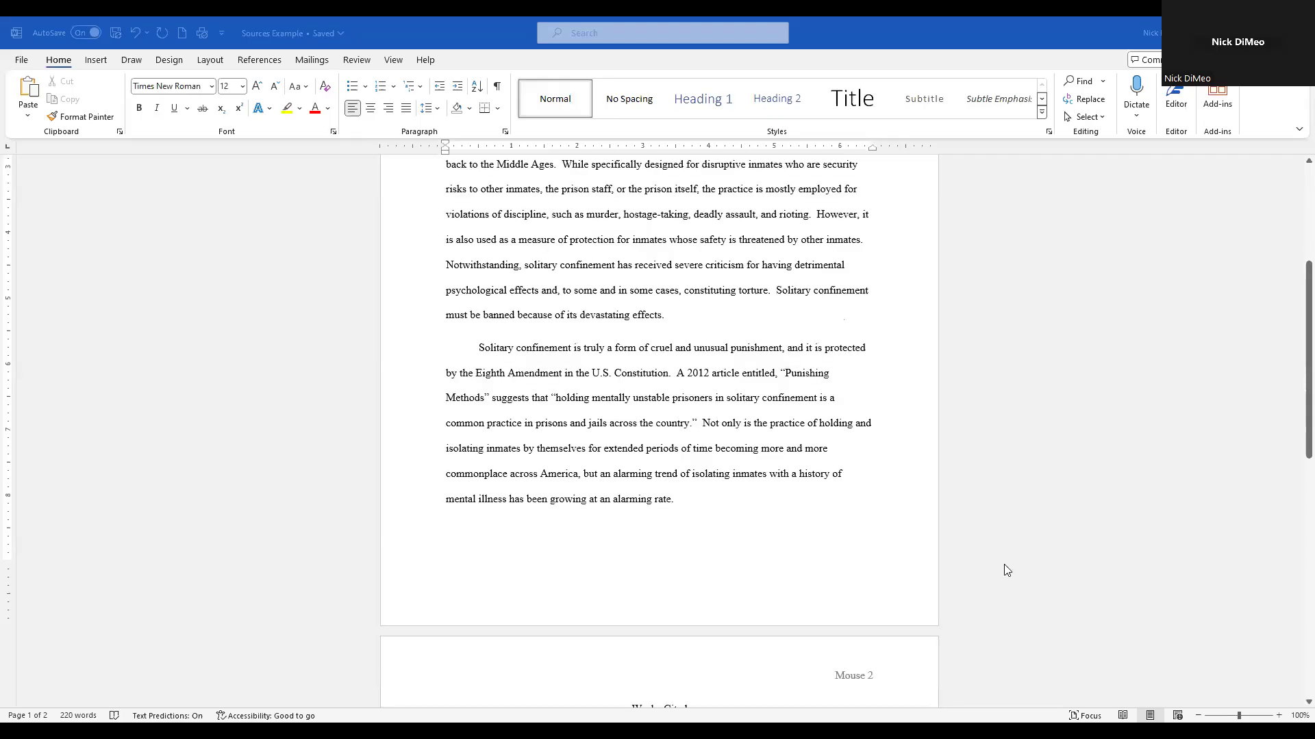
scroll(682, 528, "up", 1)
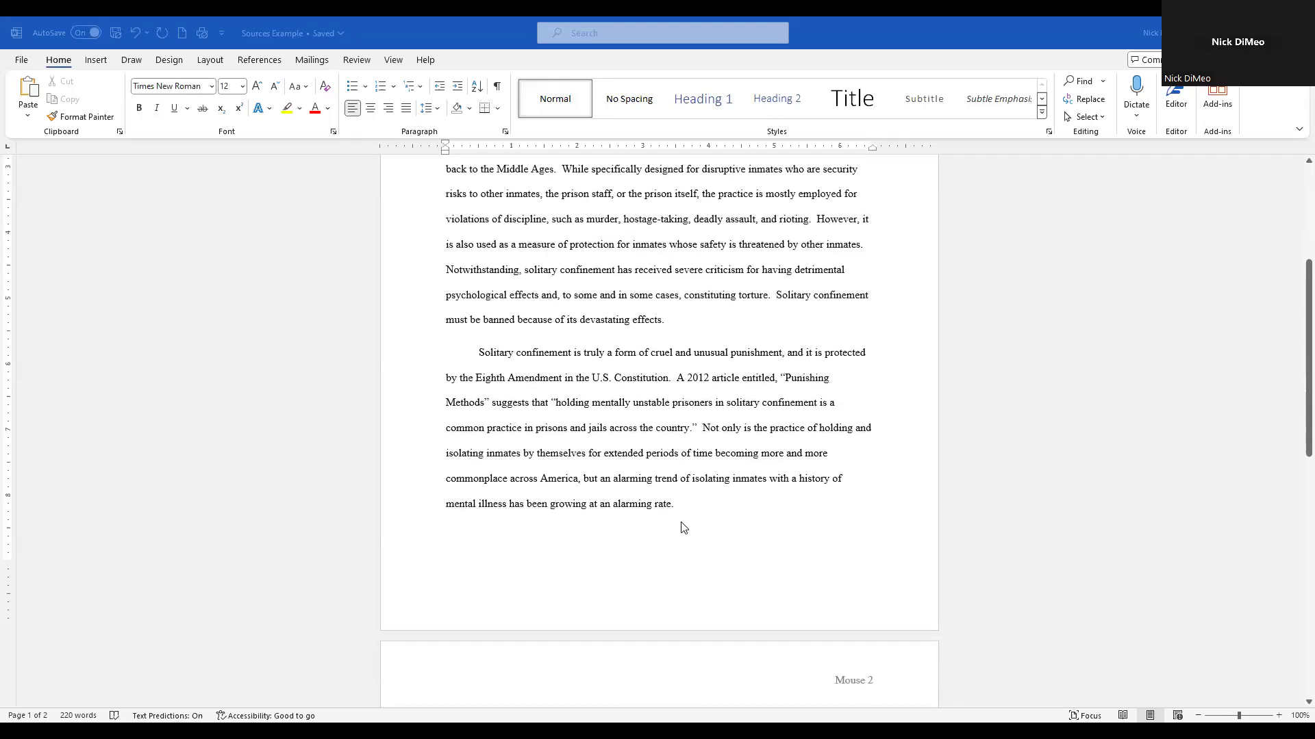
scroll(683, 527, "down", 1)
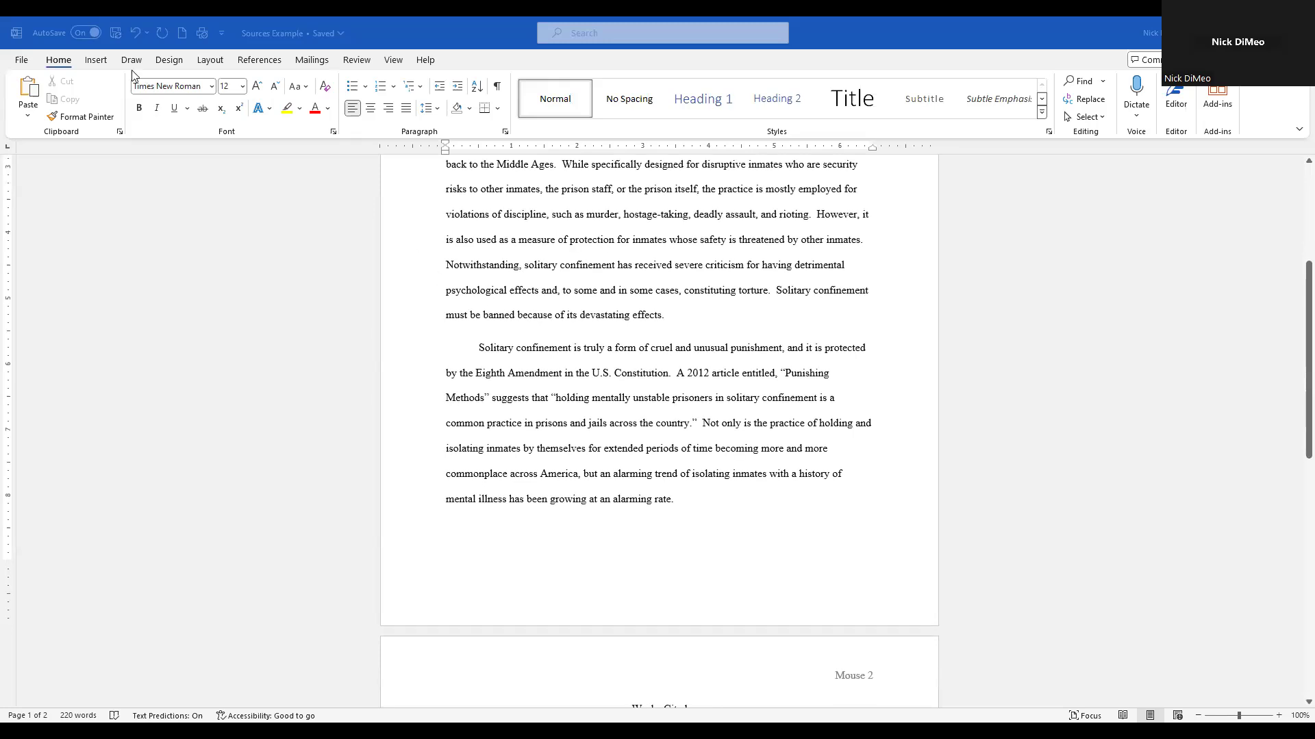
scroll(639, 455, "down", 4)
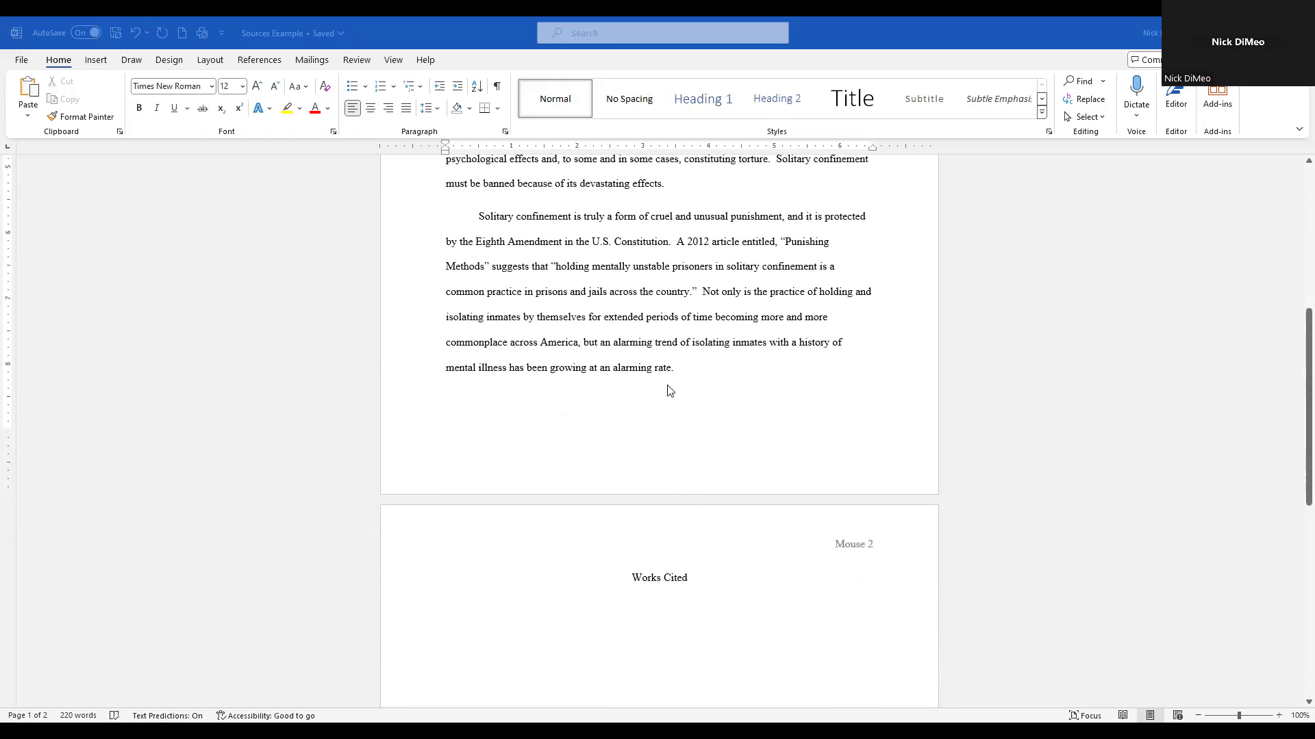
scroll(801, 299, "up", 5)
scroll(797, 299, "down", 4)
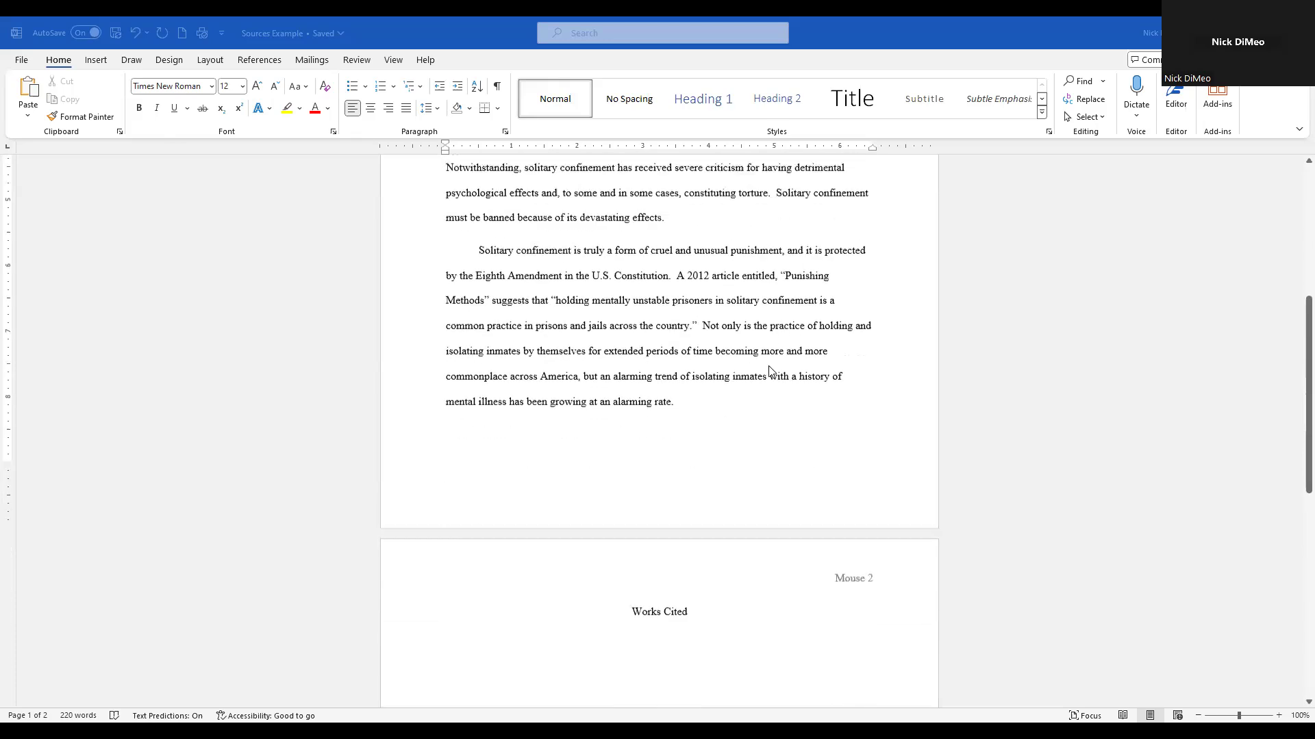
- Start a new left-aligned line below the Works Cited heading
left_click(699, 618)
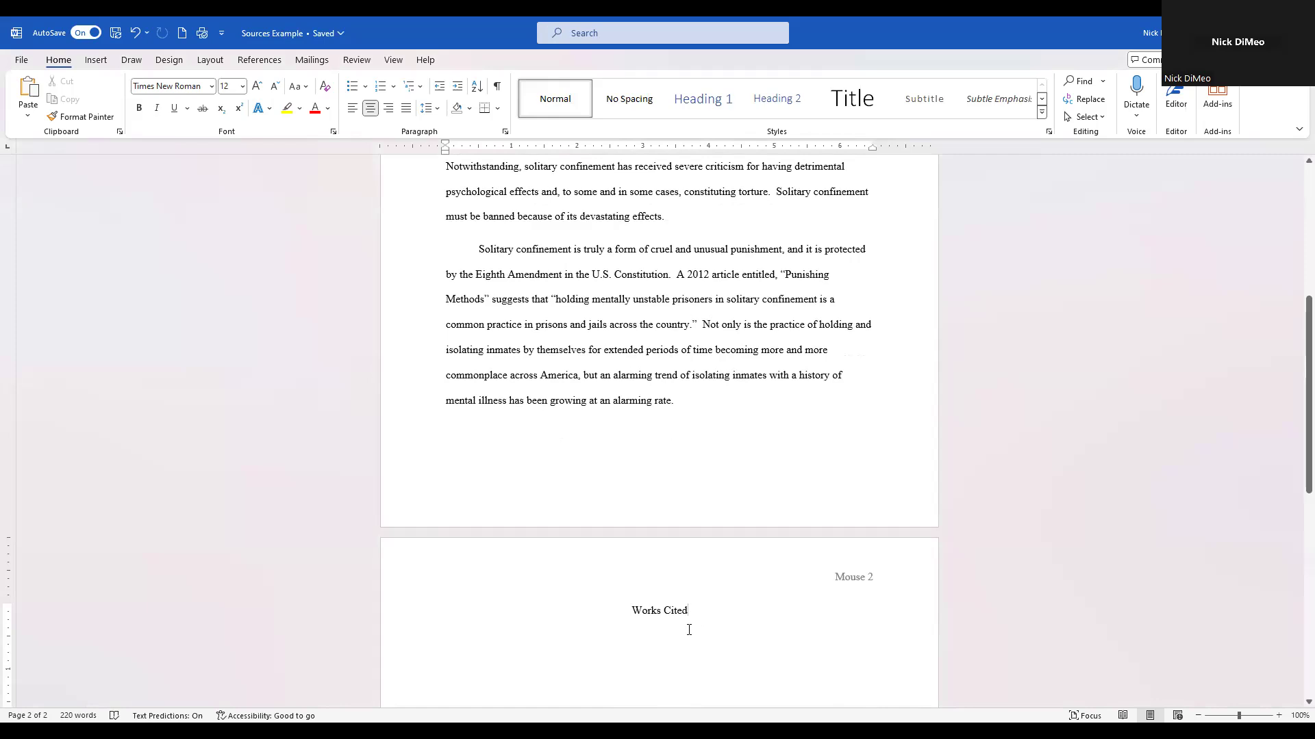
key("Return")
key("ctrl+l")
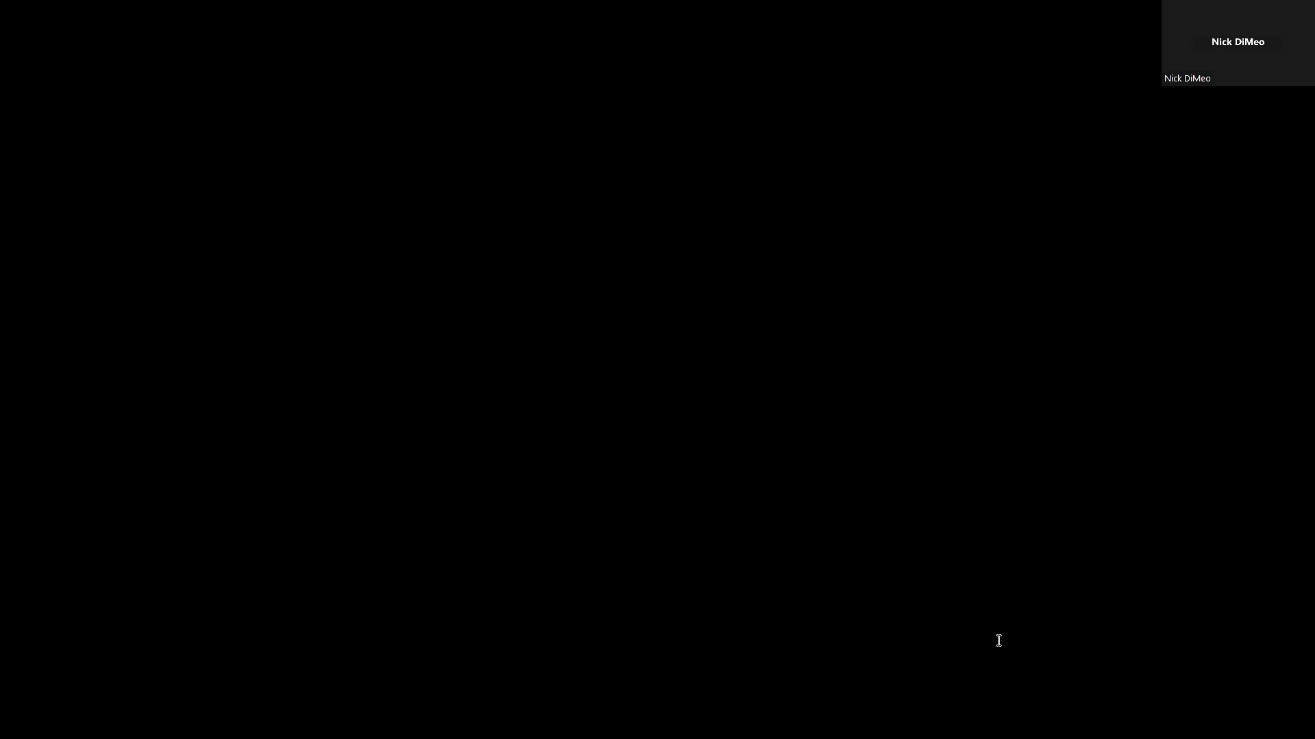
- Switch to the "Punishing Methods" article in EBSCOhost, open its citation formats and copy the MLA 9th Edition Works Cited entry
scroll(918, 462, "up", 2)
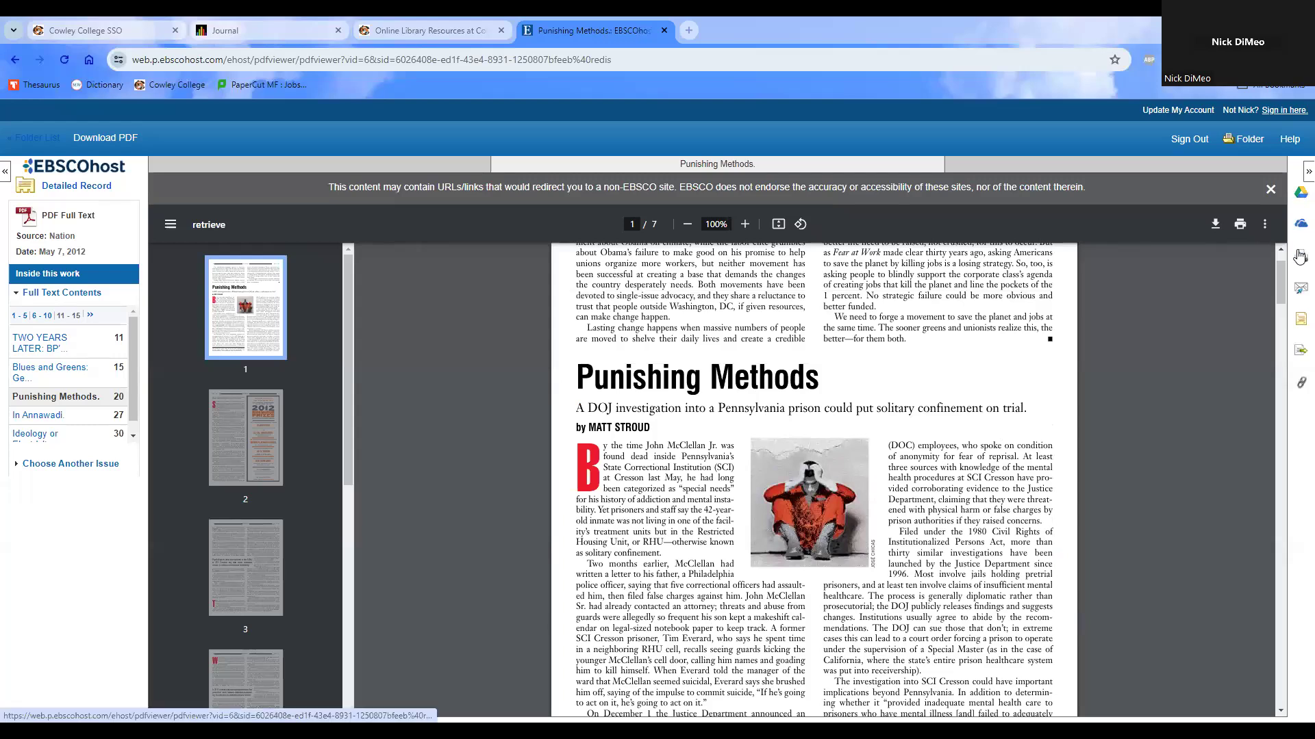
left_click(1299, 321)
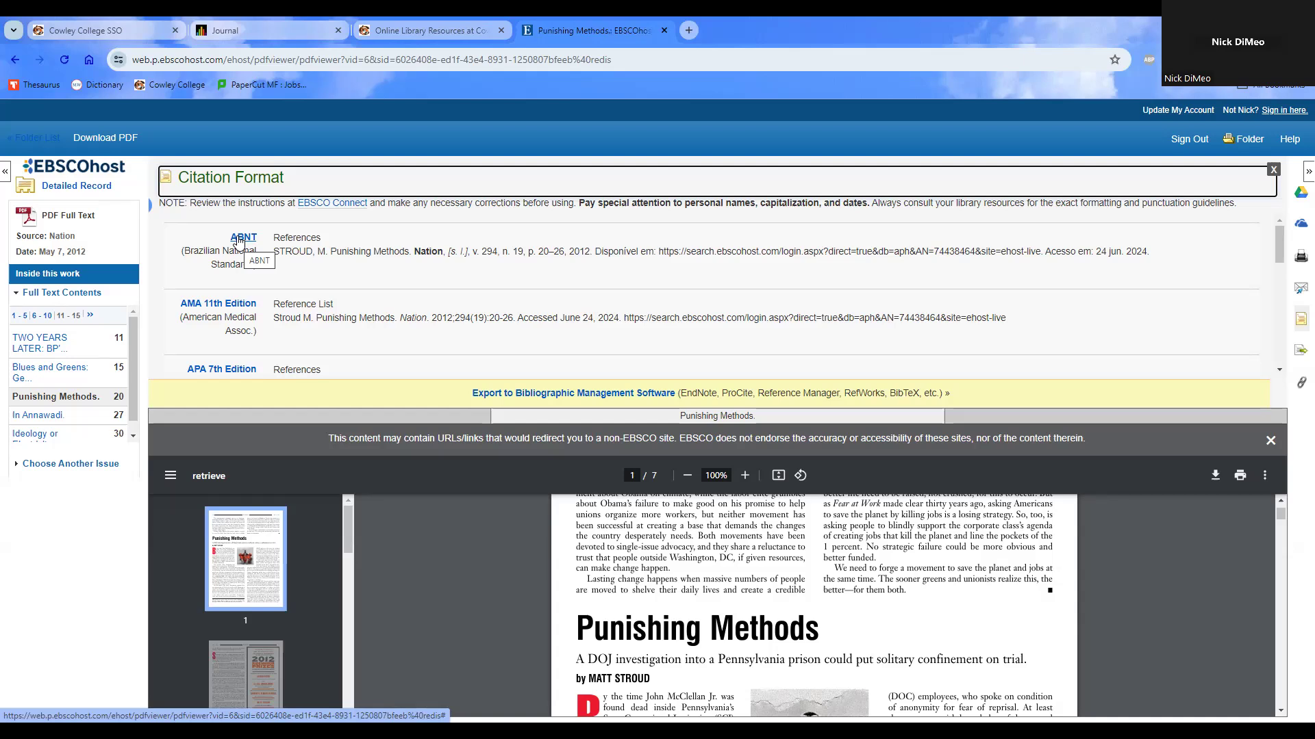
scroll(238, 240, "down", 4)
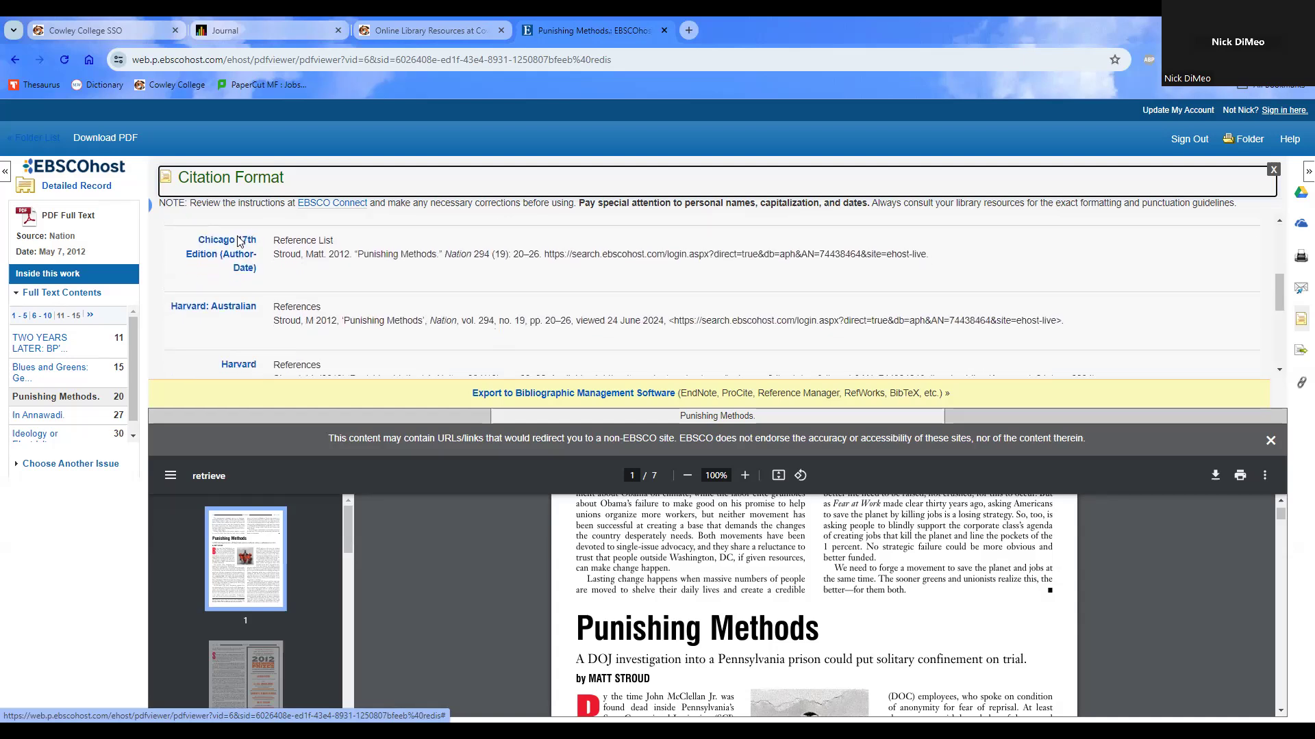
scroll(238, 241, "down", 1)
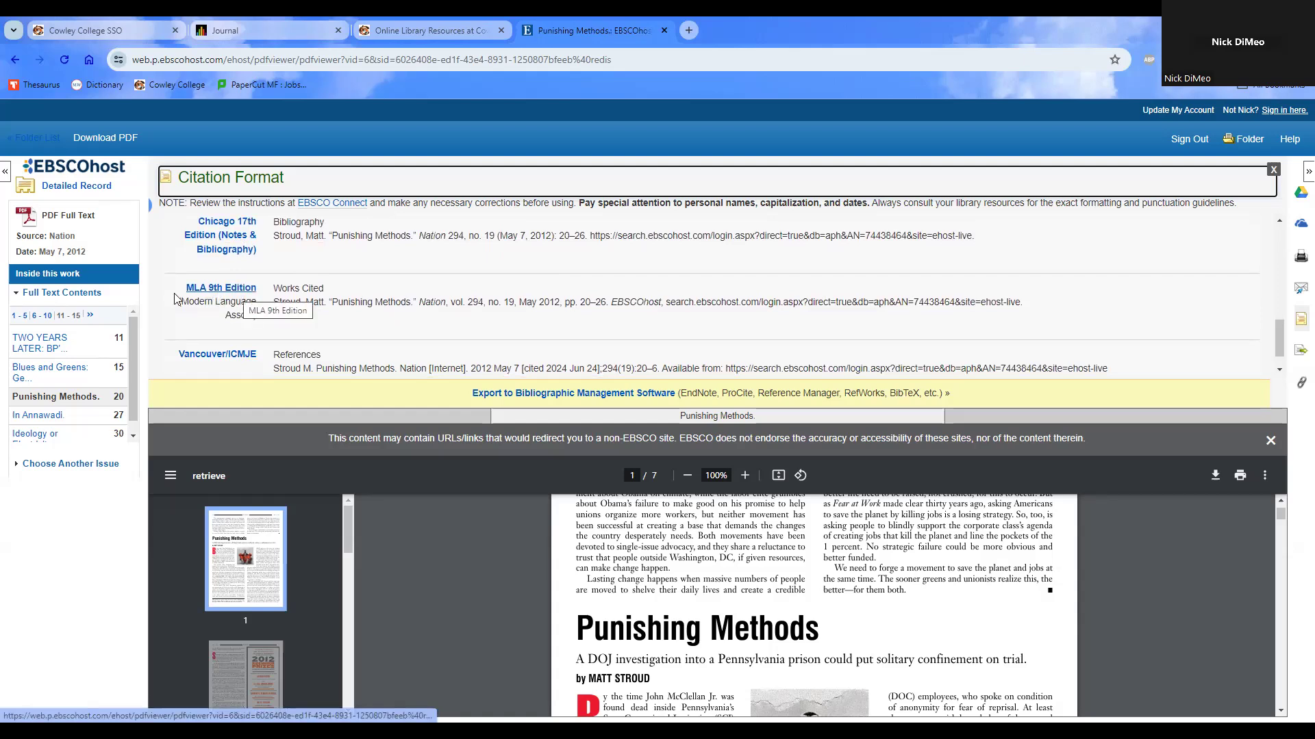
left_click_drag(275, 302, 1033, 313)
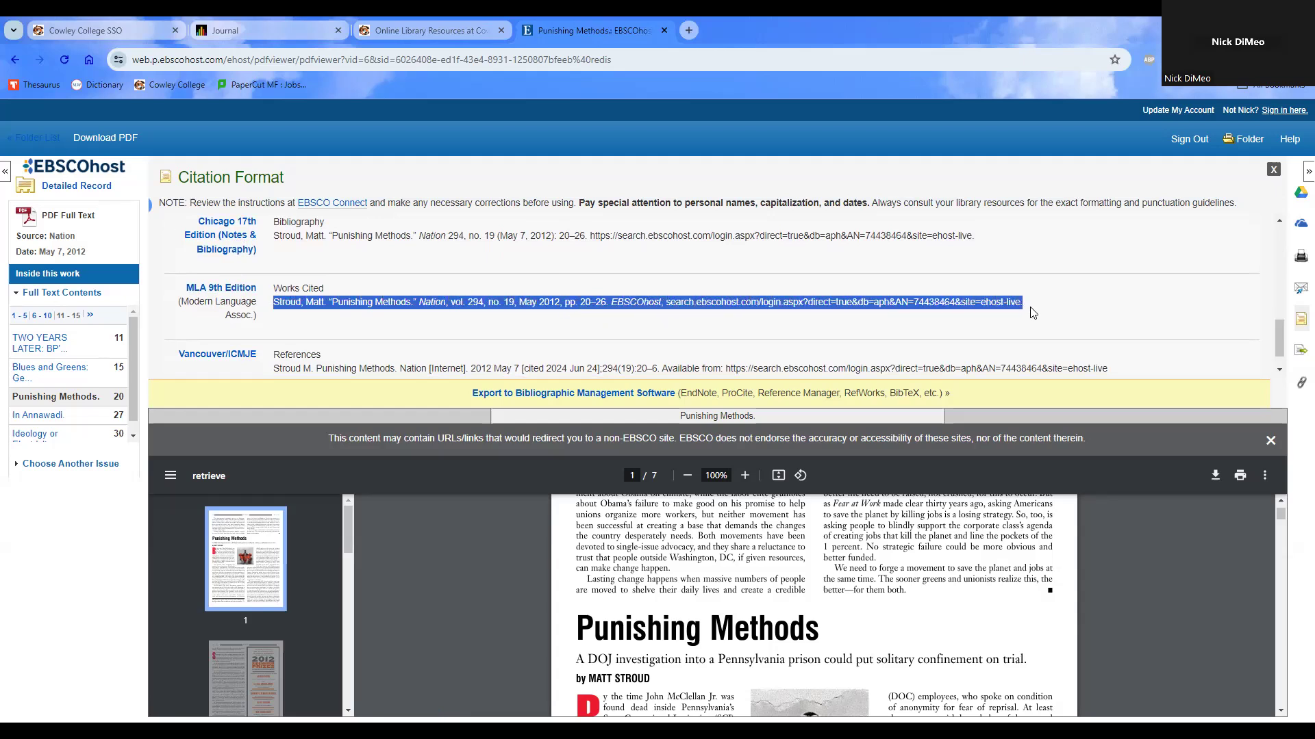
right_click(608, 302)
left_click(627, 321)
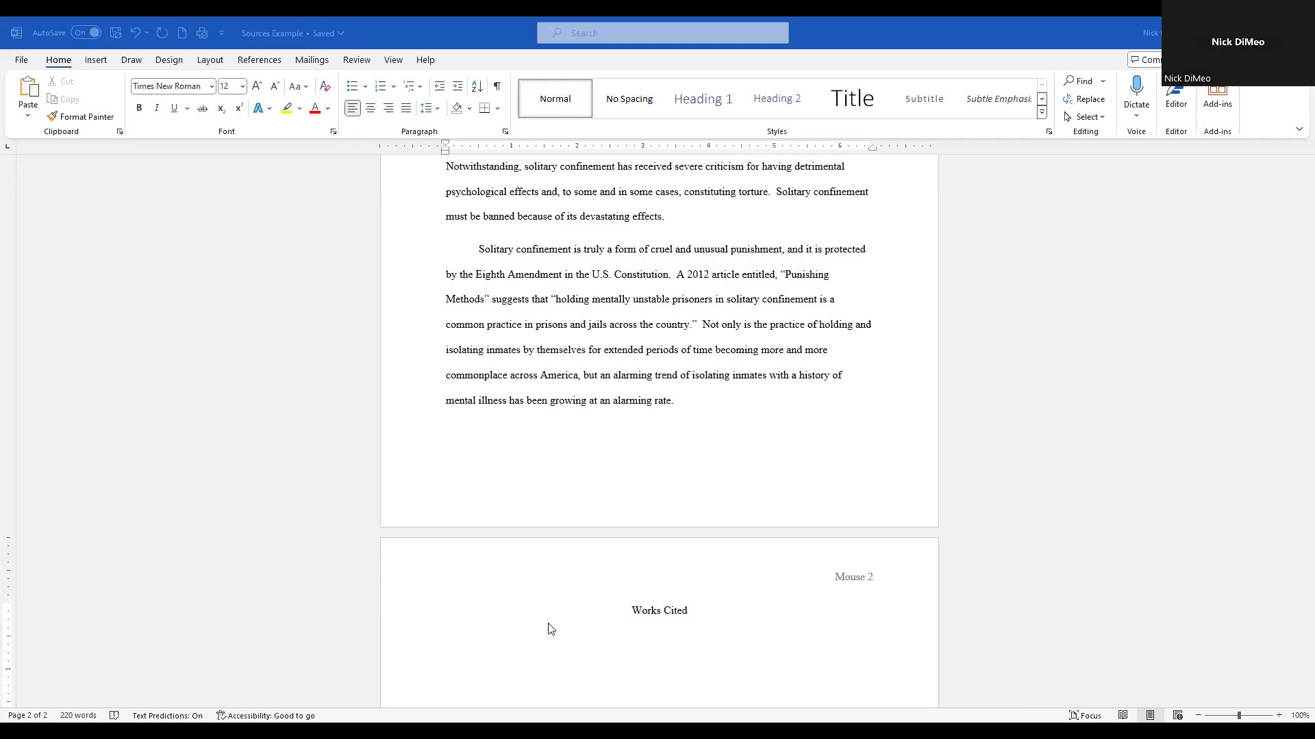
- Switch back to the Word essay and paste the copied citation on the line below the Works Cited heading
left_click(446, 628)
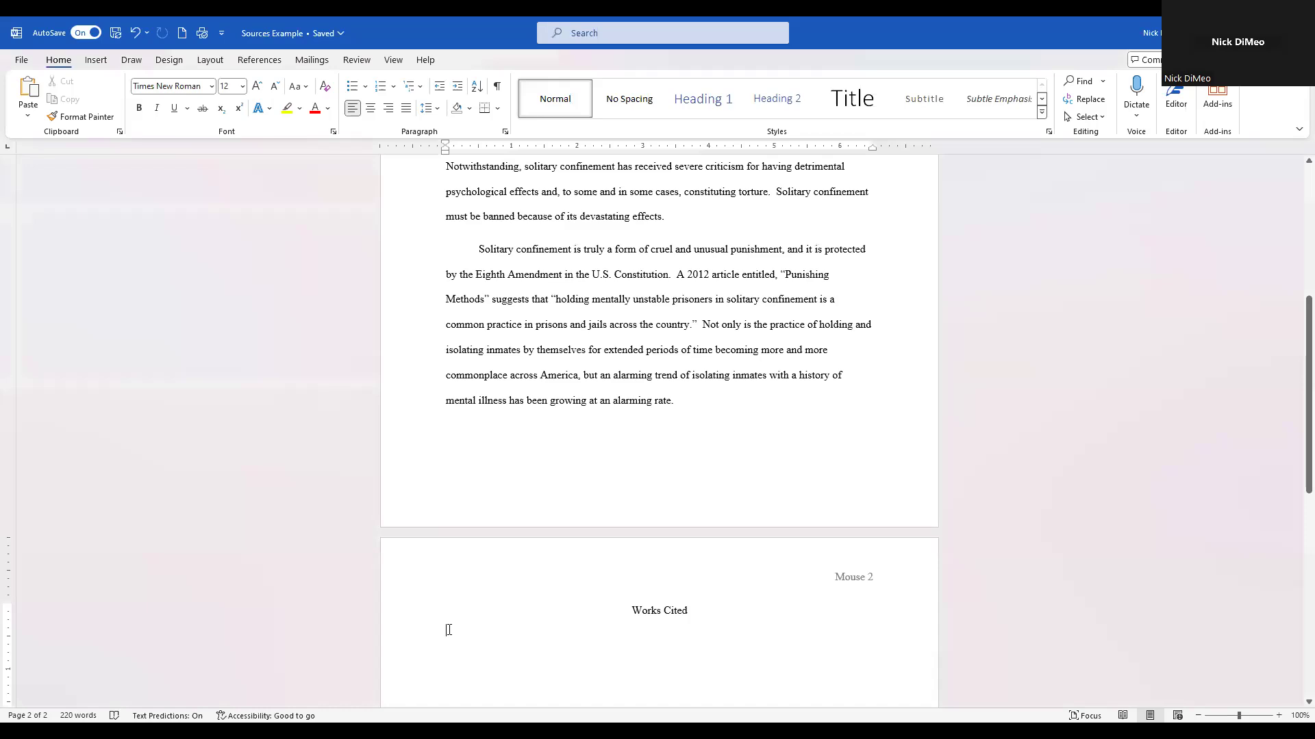
right_click(449, 631)
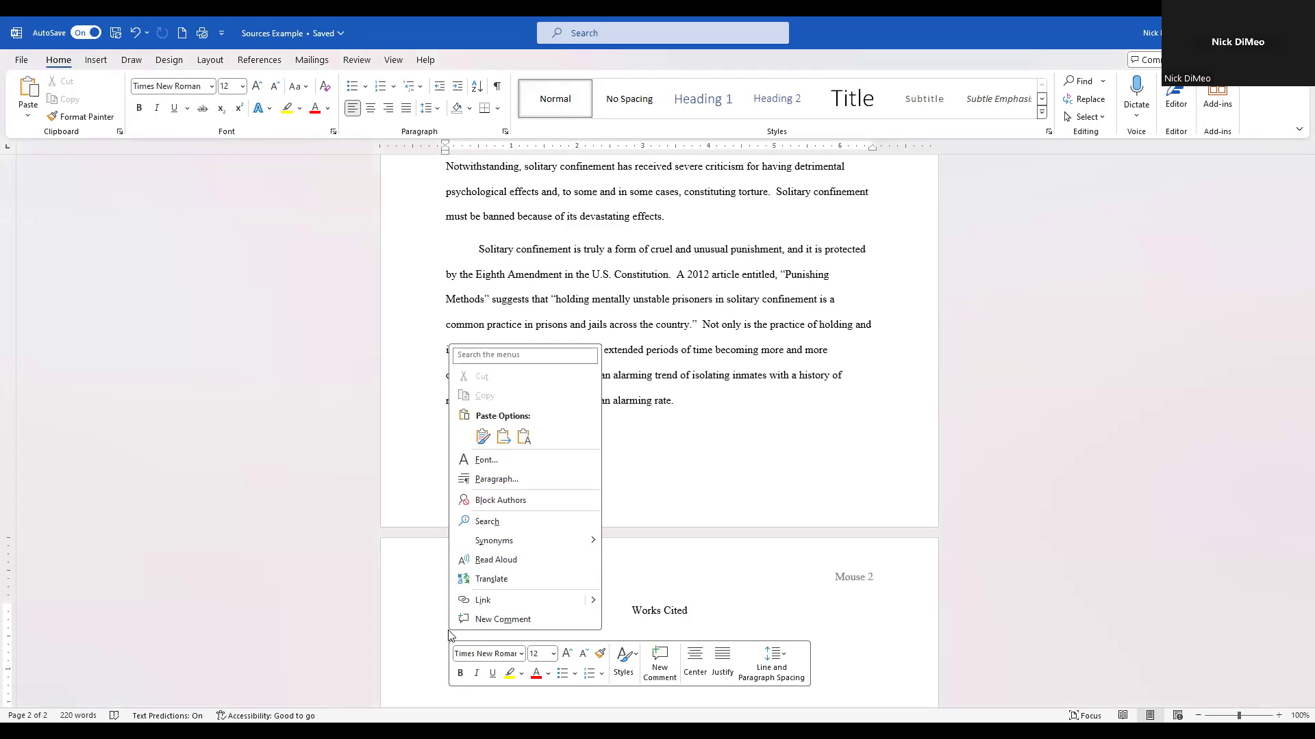
left_click(481, 437)
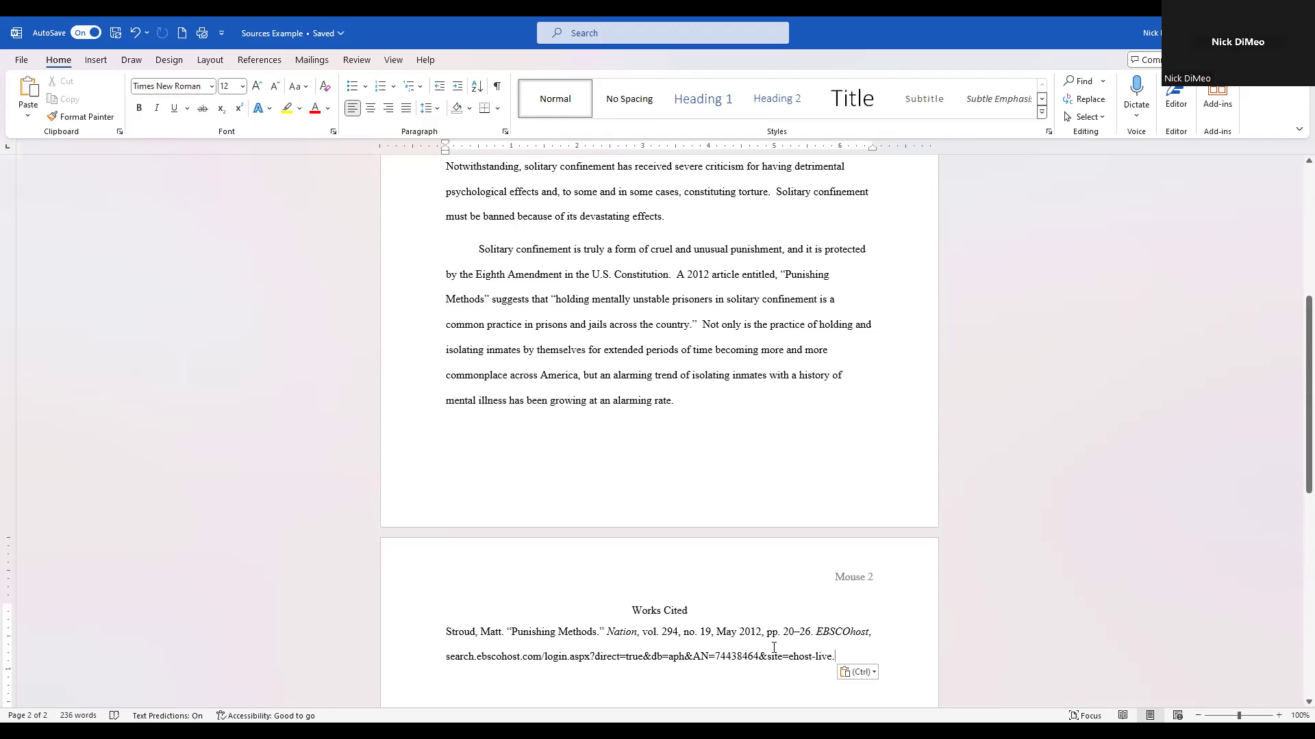
- Apply a hanging indent to the pasted Works Cited entry
scroll(732, 631, "down", 1)
scroll(826, 632, "down", 1)
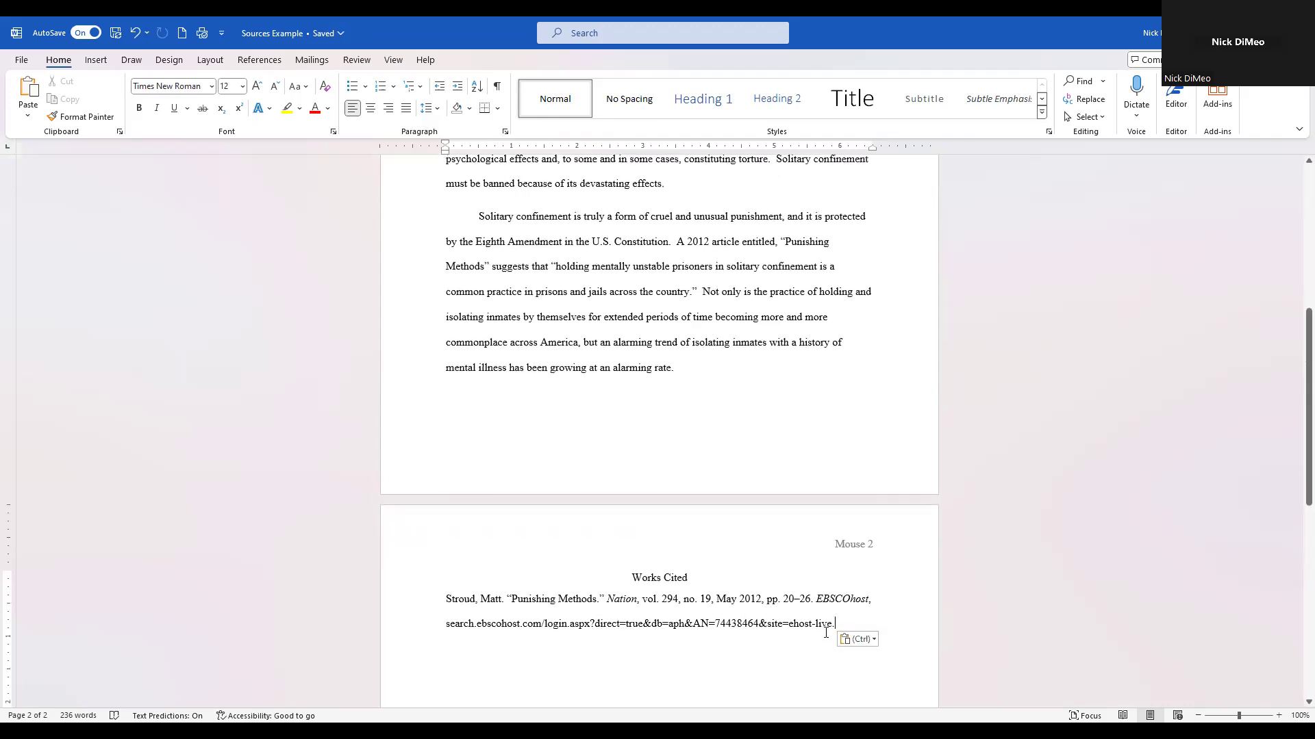
left_click(449, 601)
triple_click(548, 672)
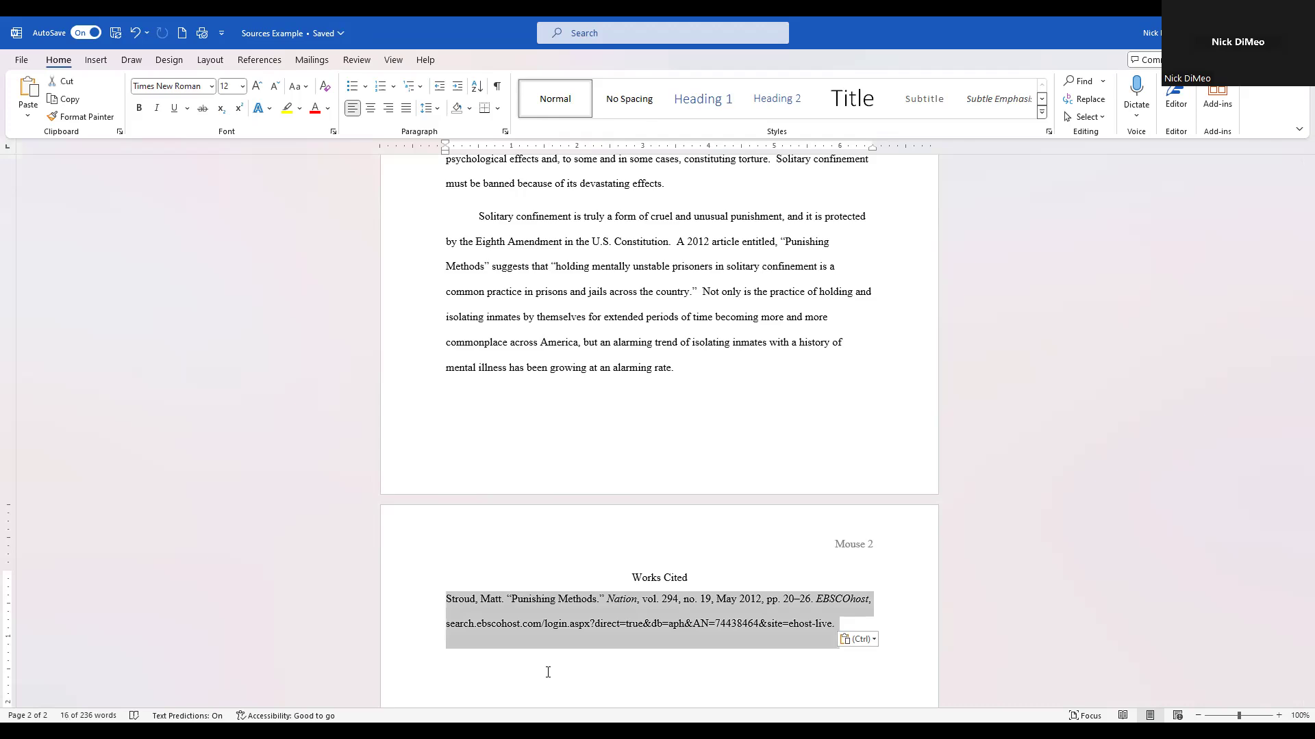
key("ctrl+t")
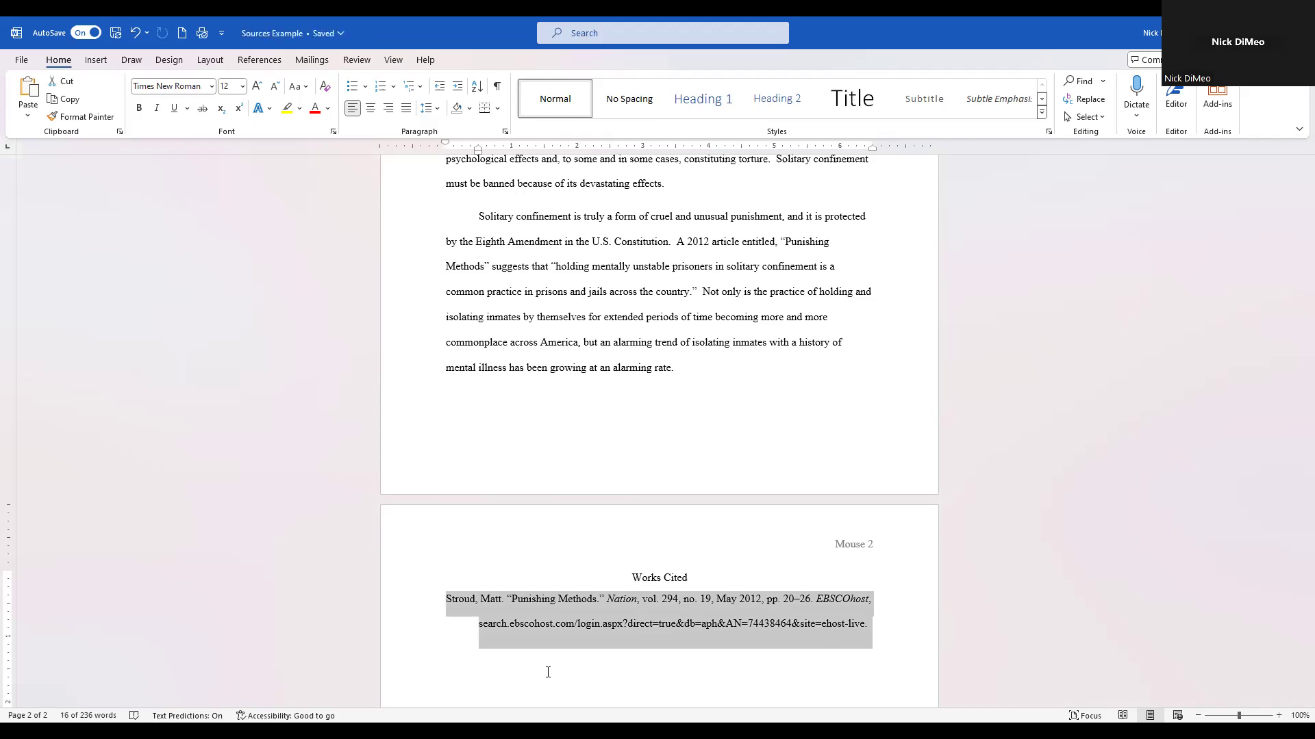
left_click(545, 671)
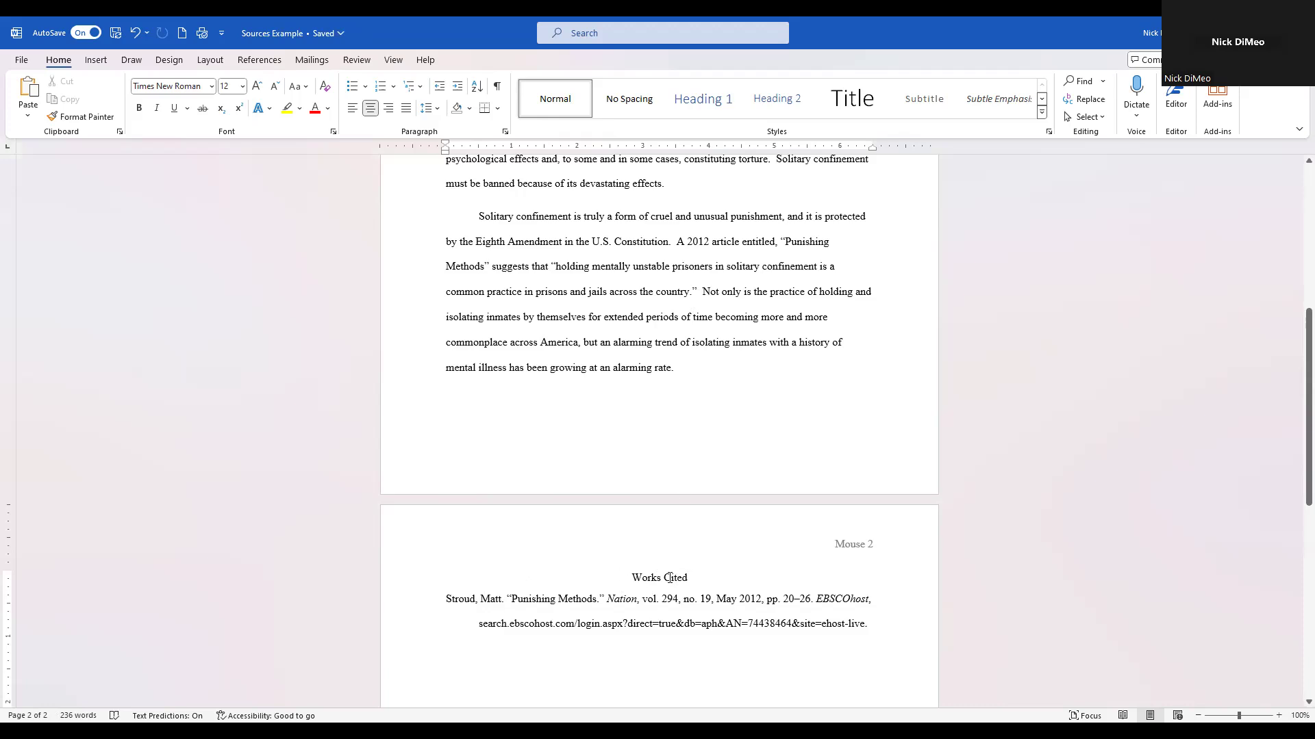
- Remove the period ending the "Punishing Methods" quotation and start a parenthetical citation after it with the author's last name from the Works Cited entry
left_click(449, 599)
left_click(501, 600, "shift")
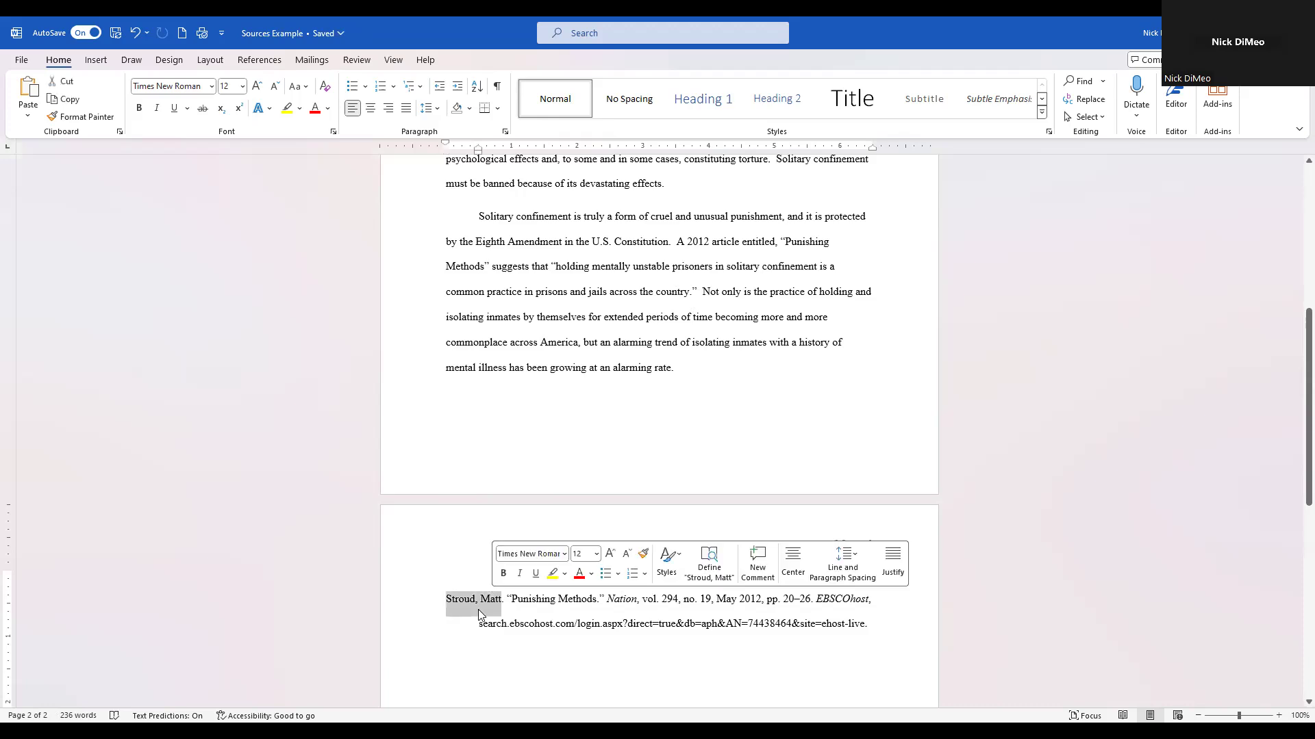
left_click(478, 610)
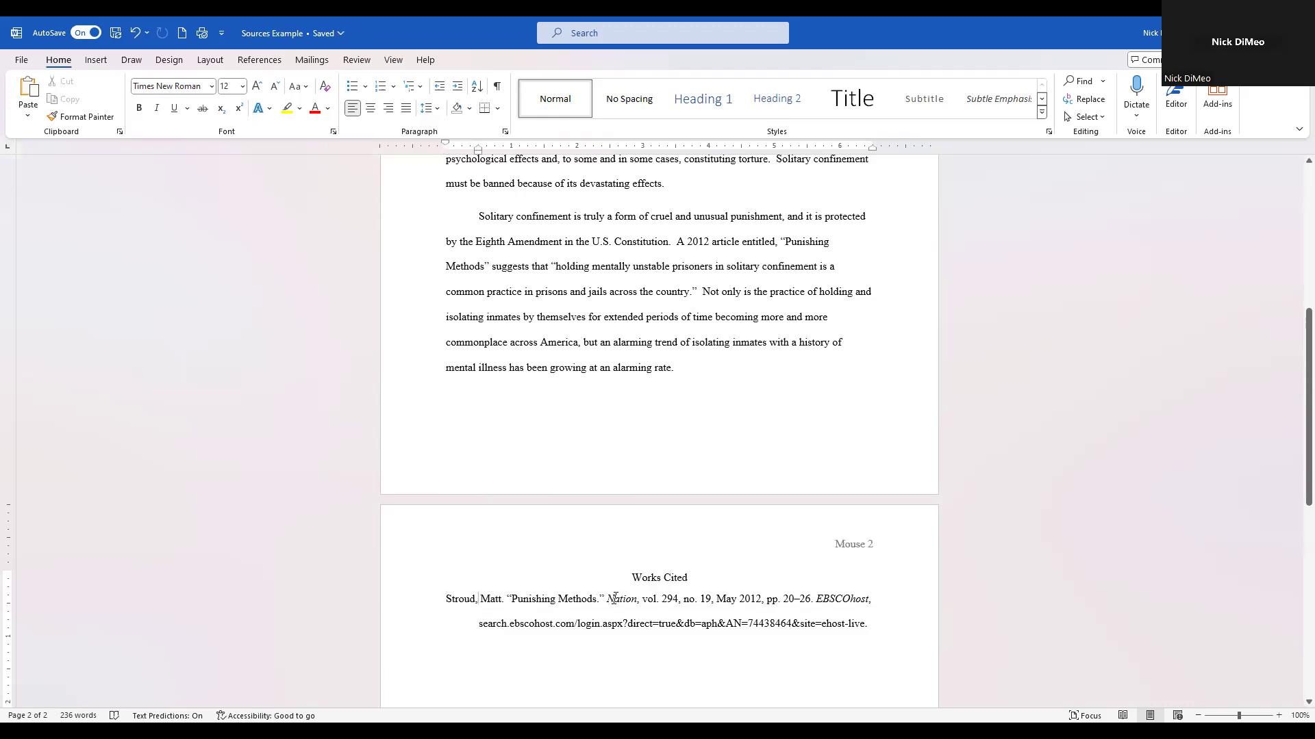
left_click_drag(607, 598, 678, 598)
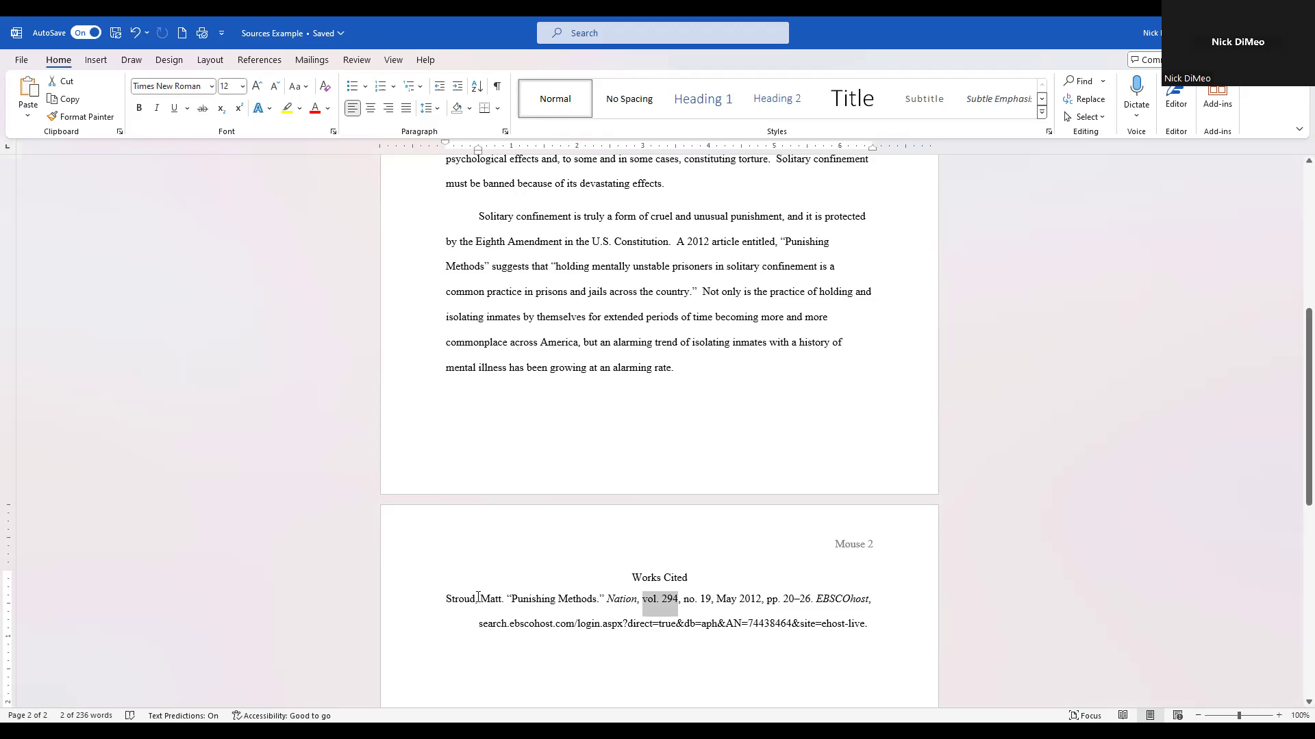
left_click_drag(445, 599, 478, 598)
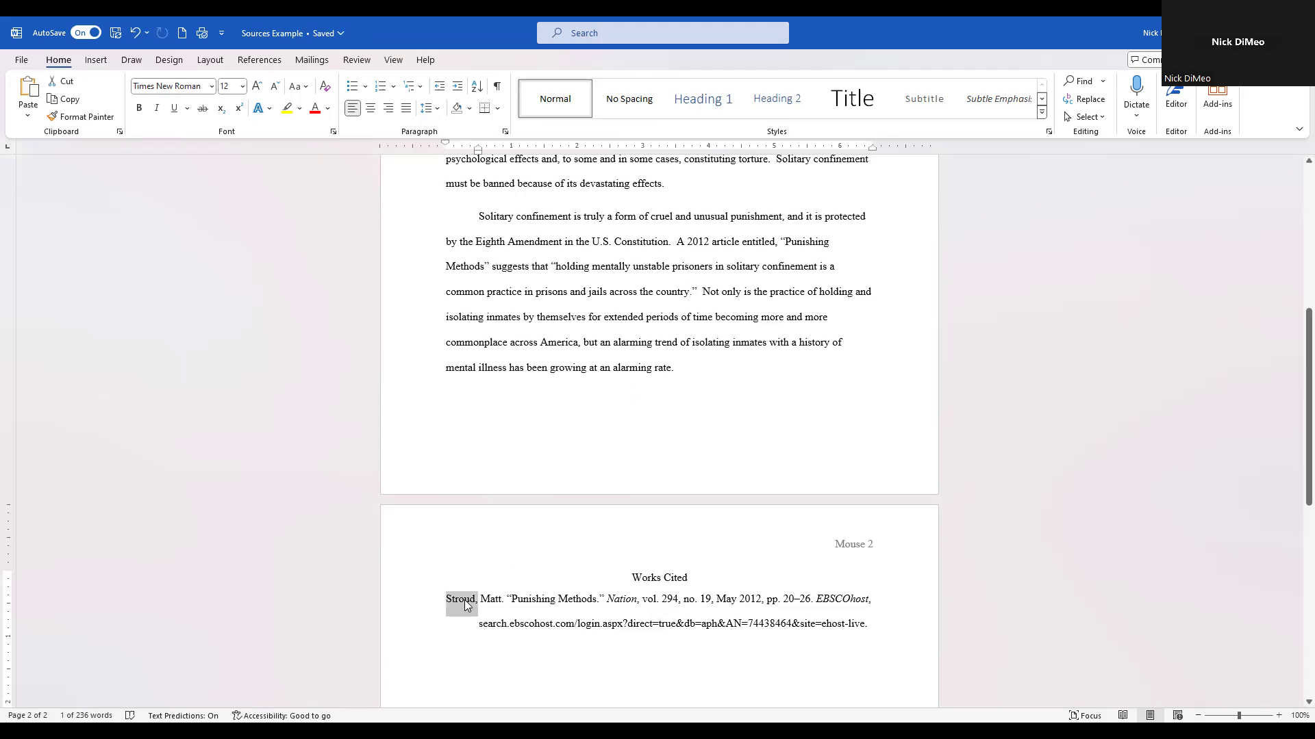
left_click(692, 293)
key("BackSpace")
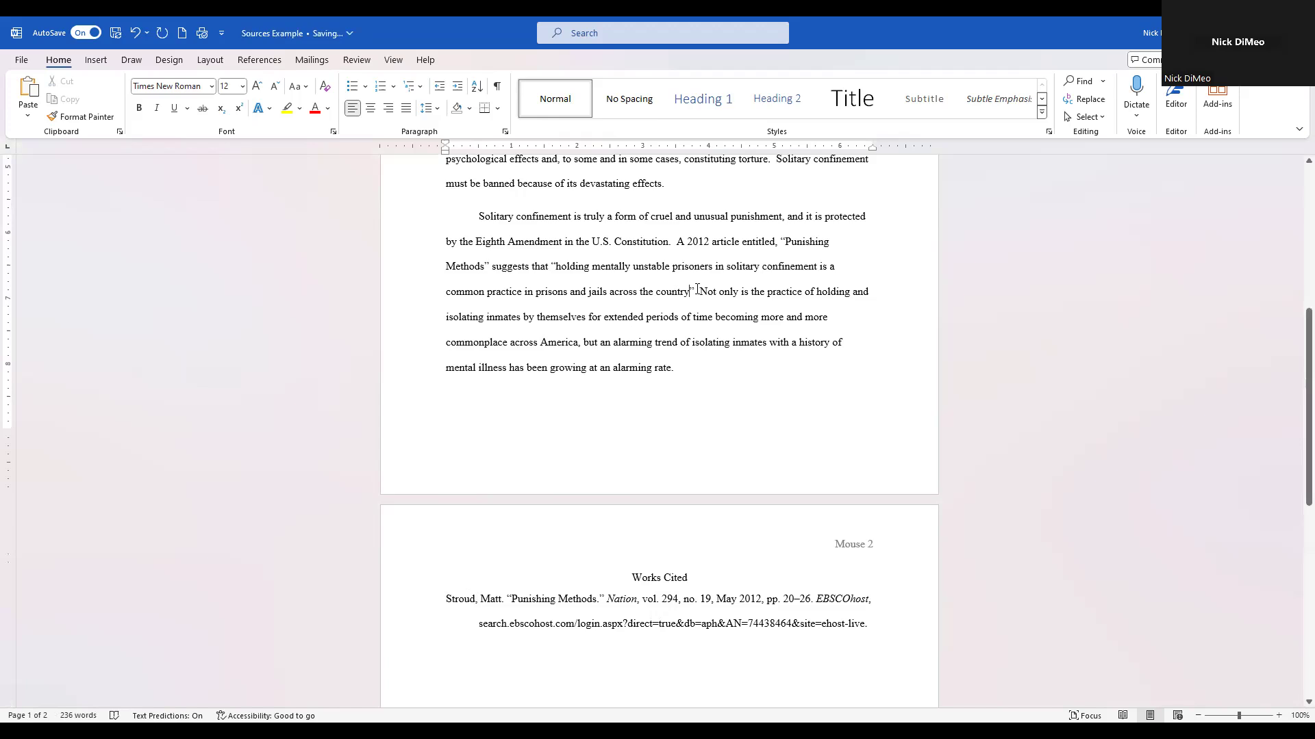
type("(S ")
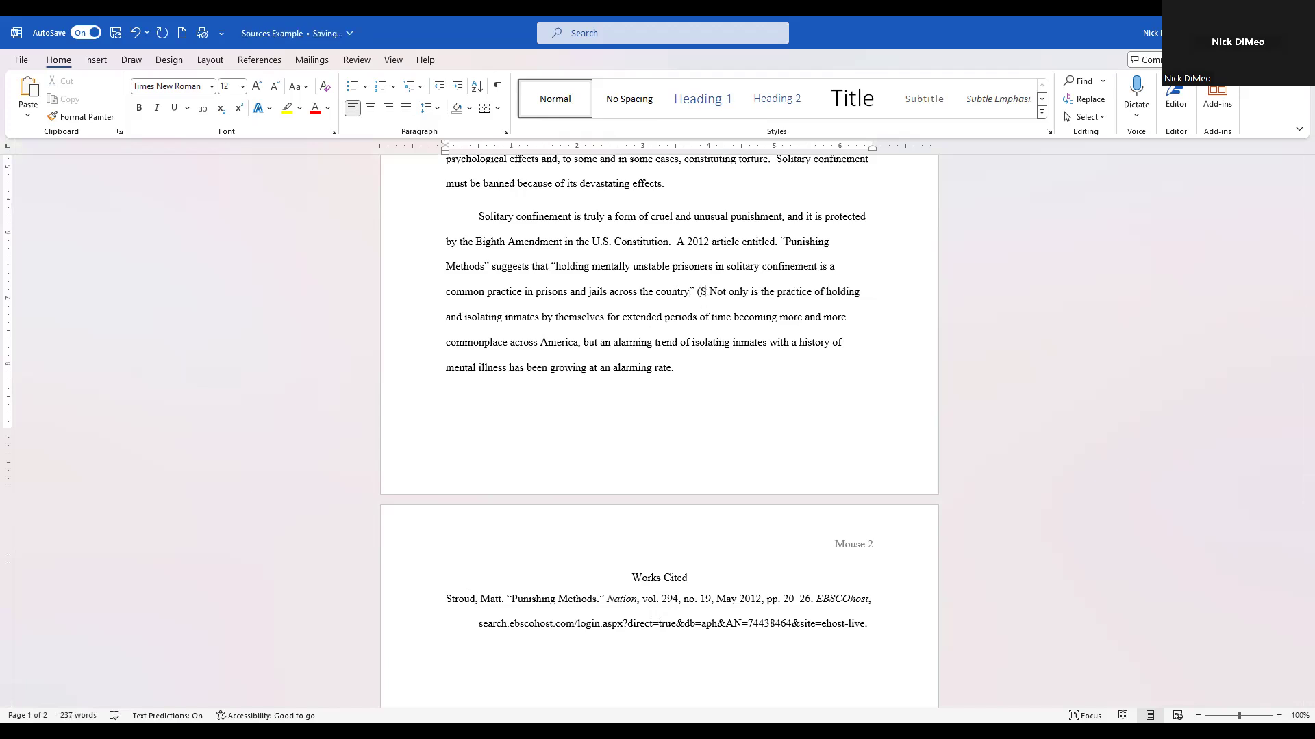
type("troud")
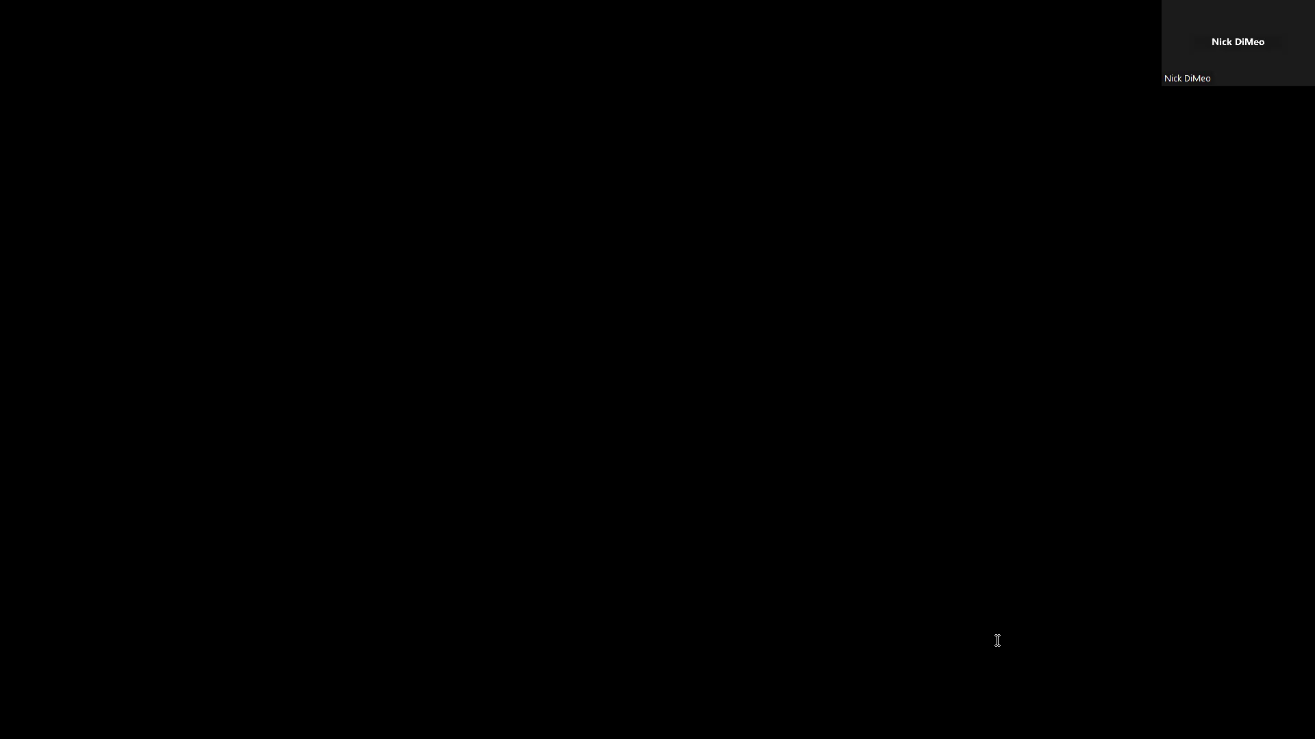
- Check the quotation's page in the EBSCOhost article, and complete the essay's parenthetical citation with page 20, a closing parenthesis and a period
scroll(600, 510, "down", 2)
scroll(600, 510, "up", 2)
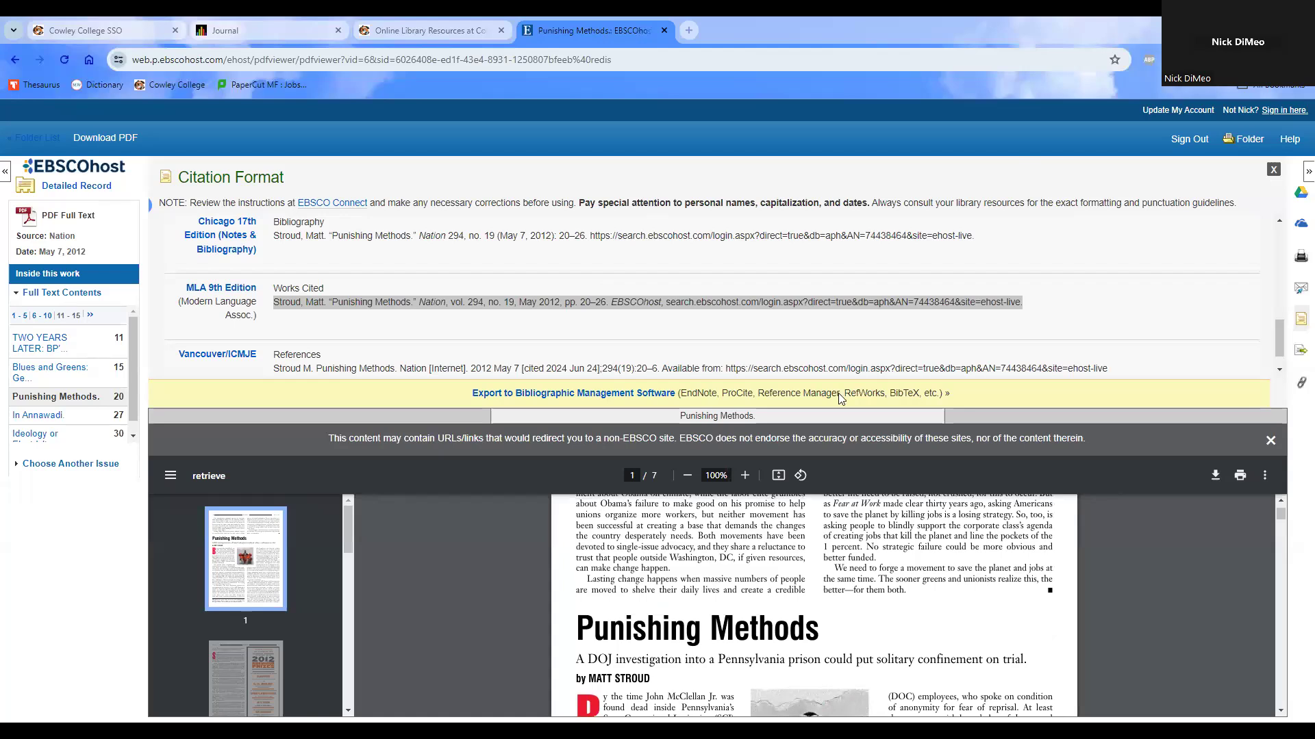
left_click(856, 479)
scroll(716, 491, "up", 5)
scroll(716, 490, "up", 1)
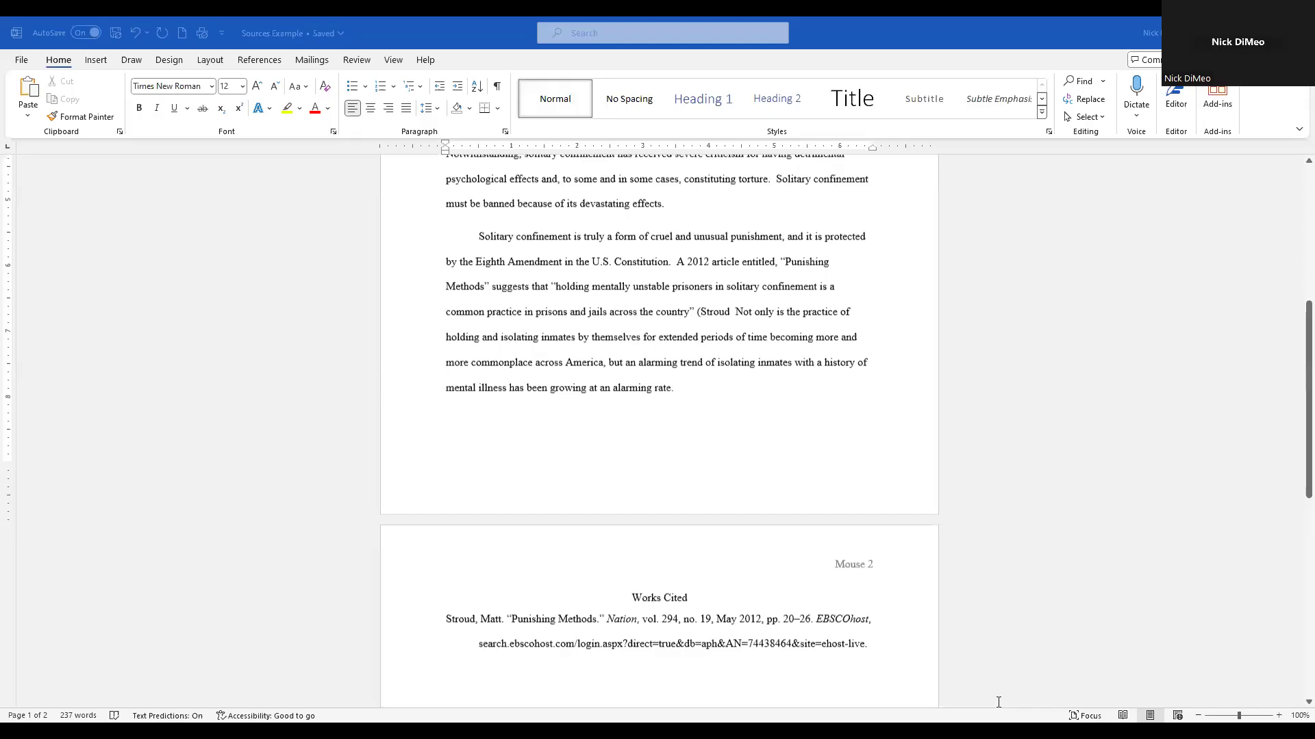
scroll(733, 343, "up", 1)
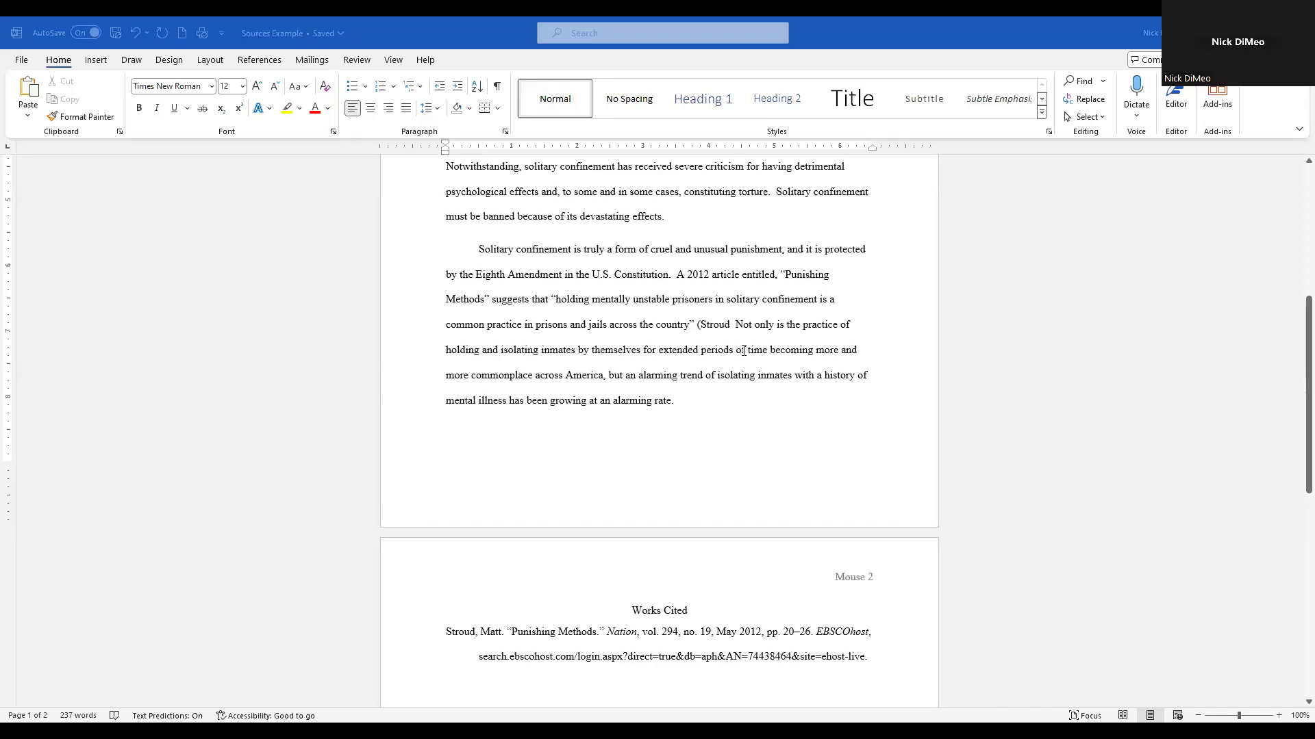
left_click(733, 324)
type("2")
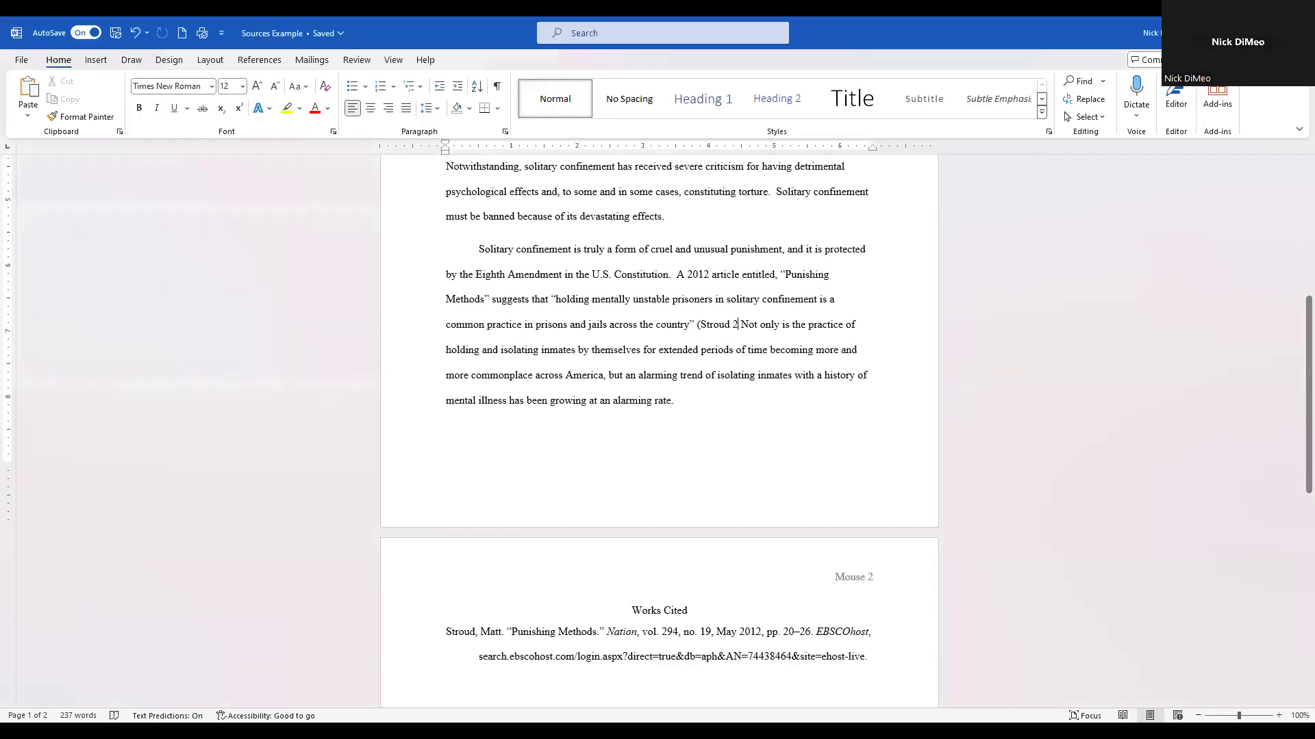
type("0).")
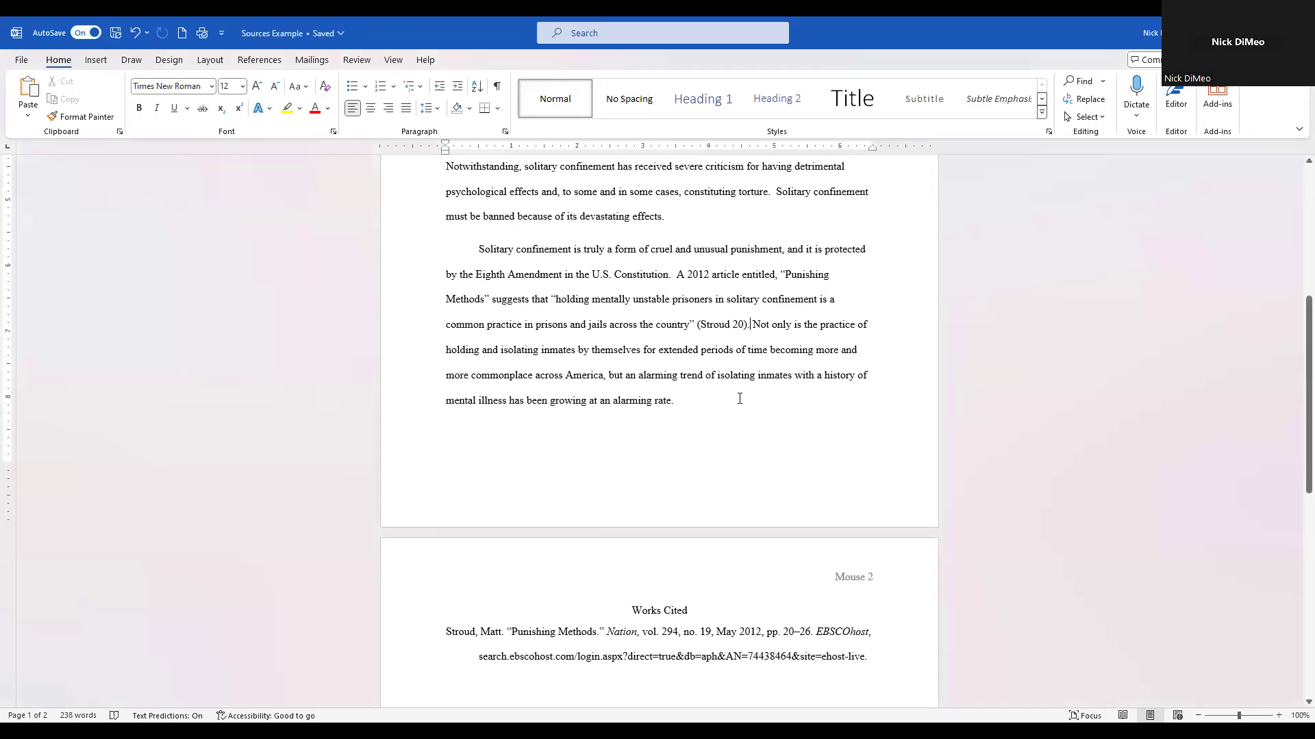
- Review the finished in-text citation in the second paragraph against the Works Cited entry
scroll(739, 398, "down", 3)
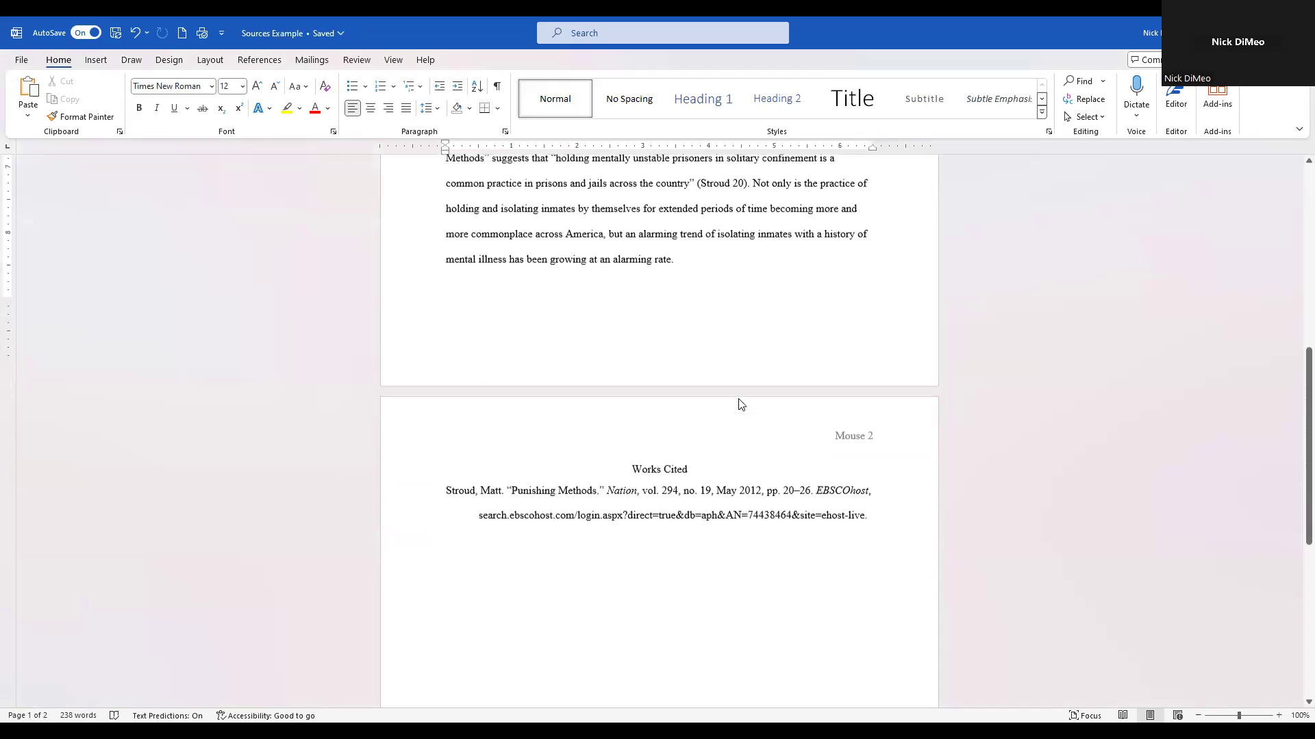
scroll(739, 404, "up", 2)
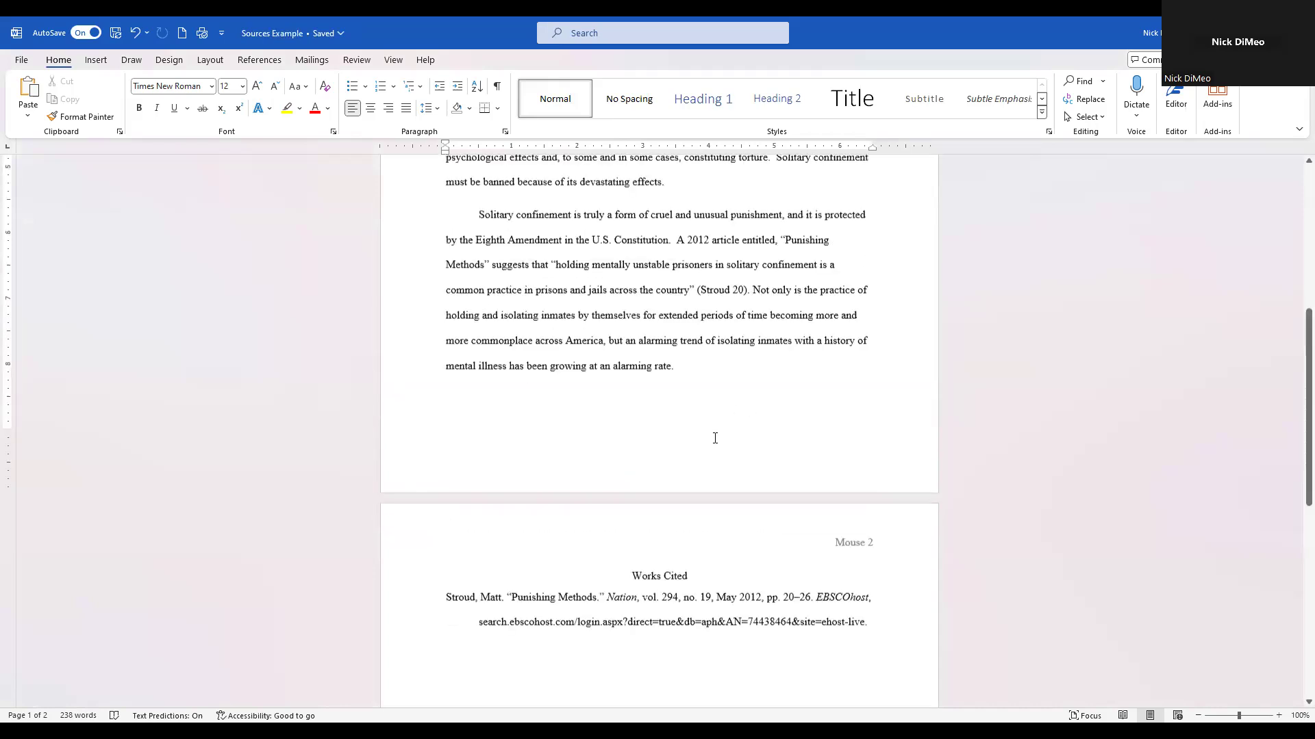
scroll(715, 438, "down", 3)
scroll(708, 452, "up", 3)
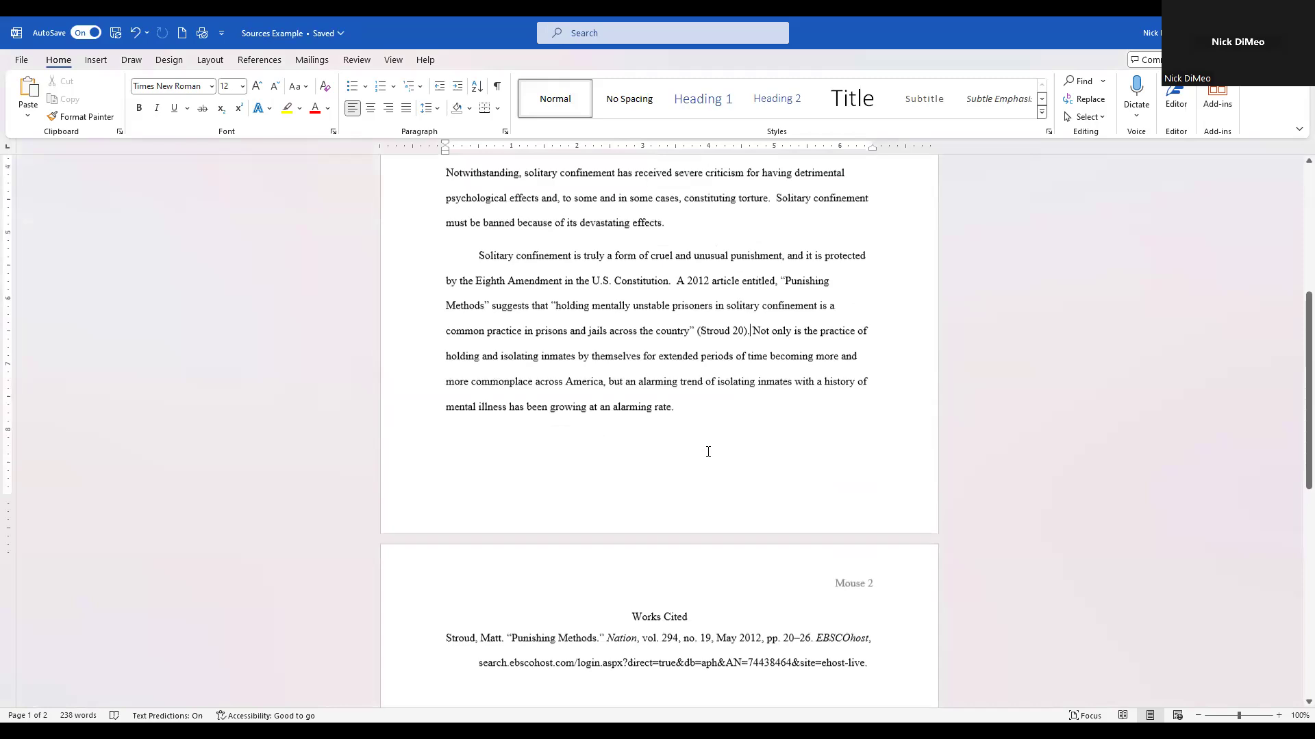
scroll(743, 348, "up", 1)
scroll(758, 380, "down", 3)
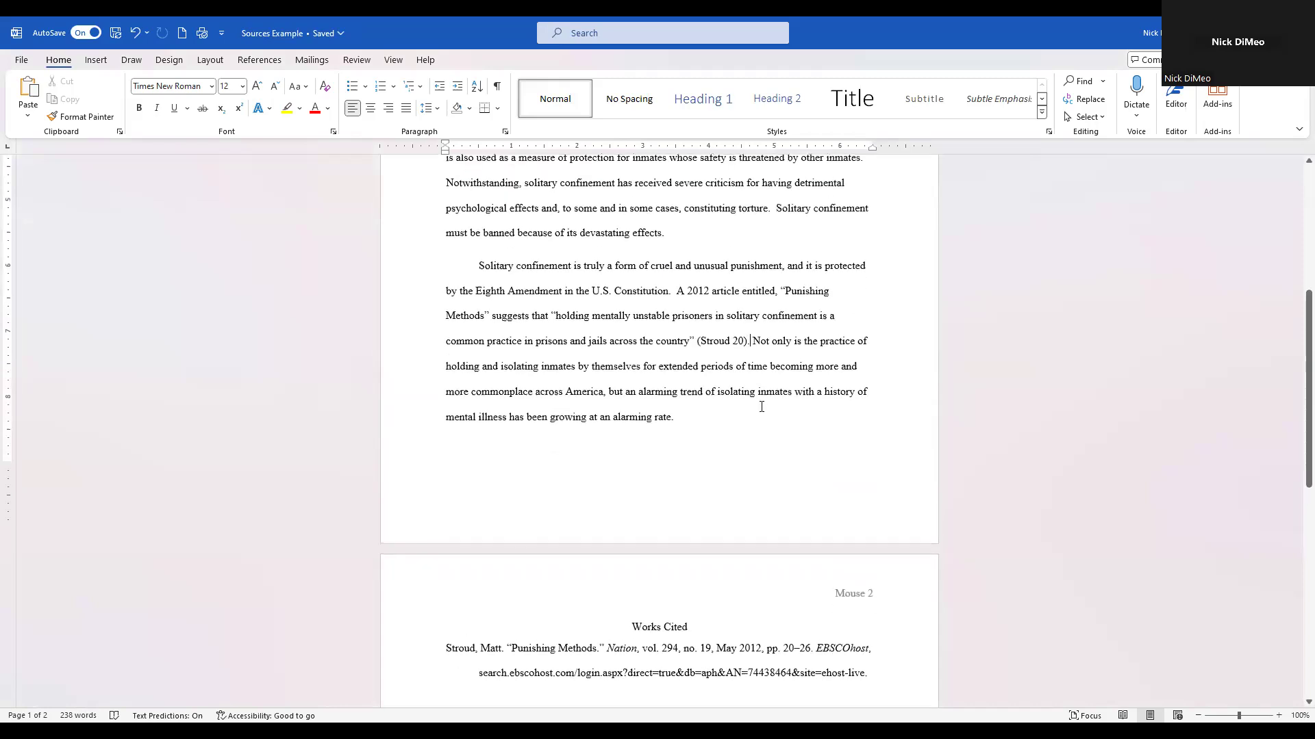
scroll(761, 406, "up", 2)
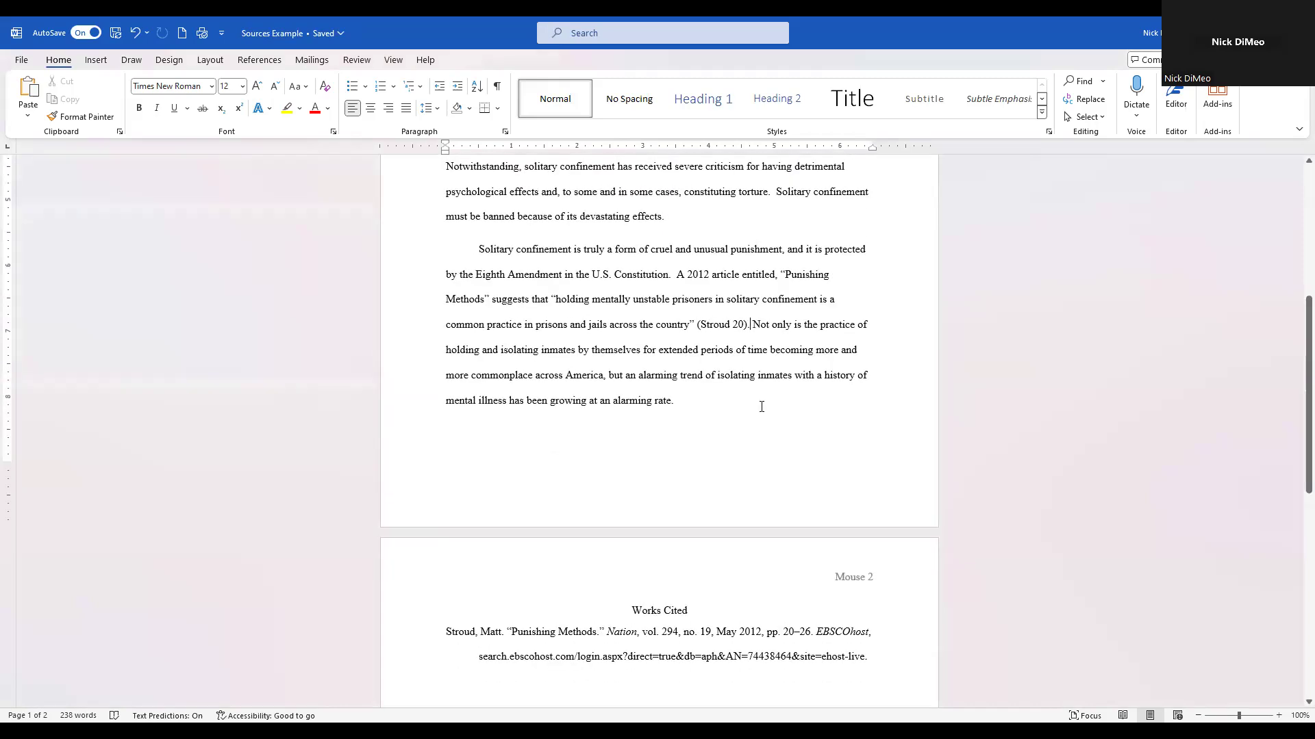